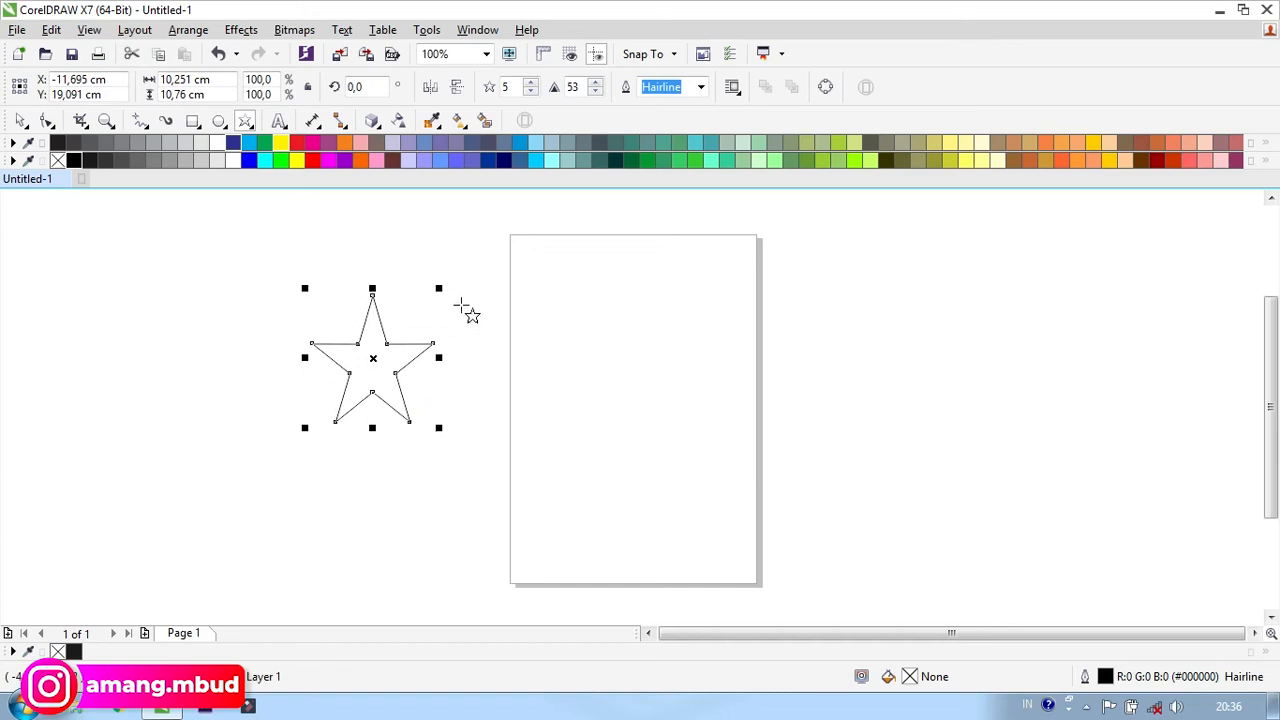
- Draw a second five-pointed star overlapping the page's left edge, fill it red, and fill the first star magenta
drag(462, 306, 541, 439)
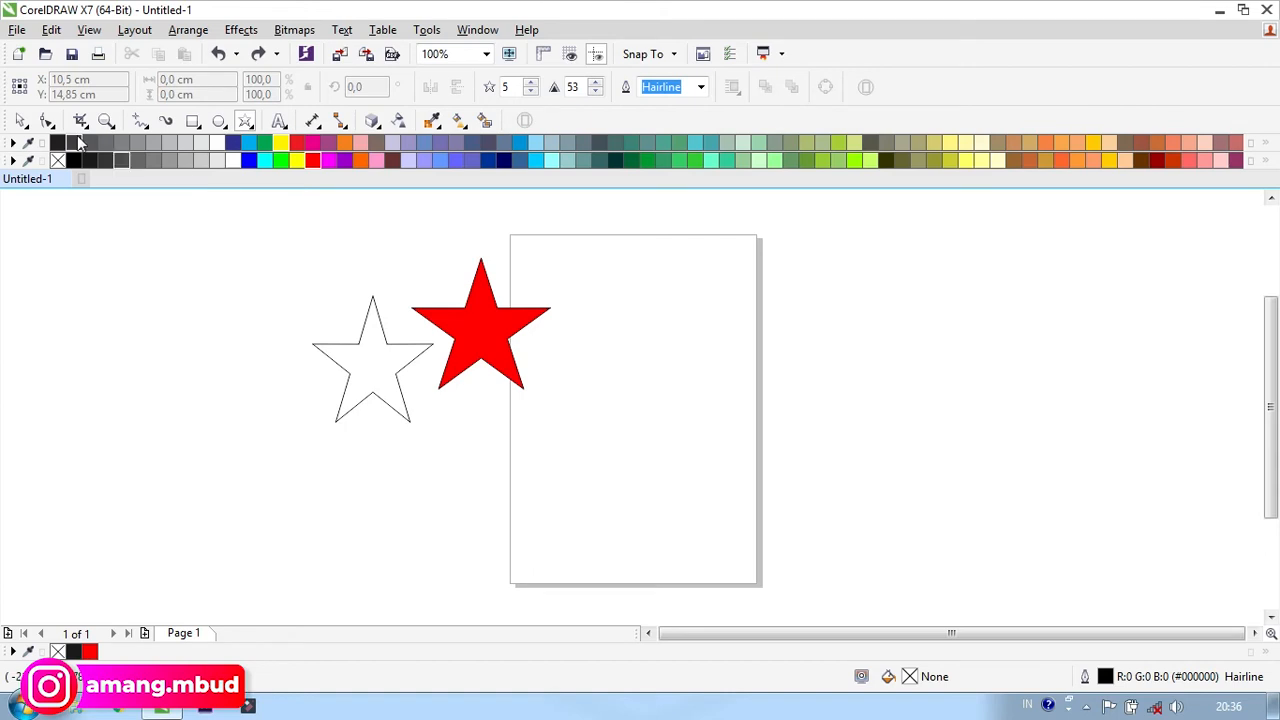
click(22, 121)
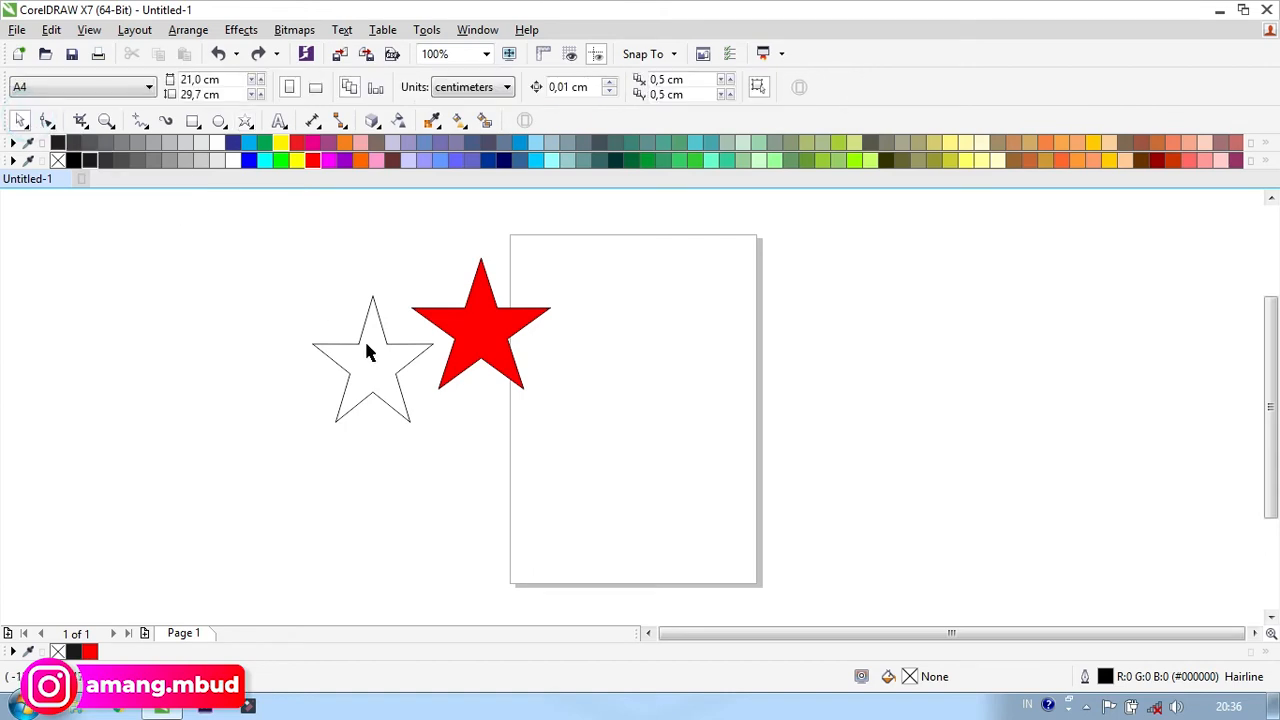
click(363, 339)
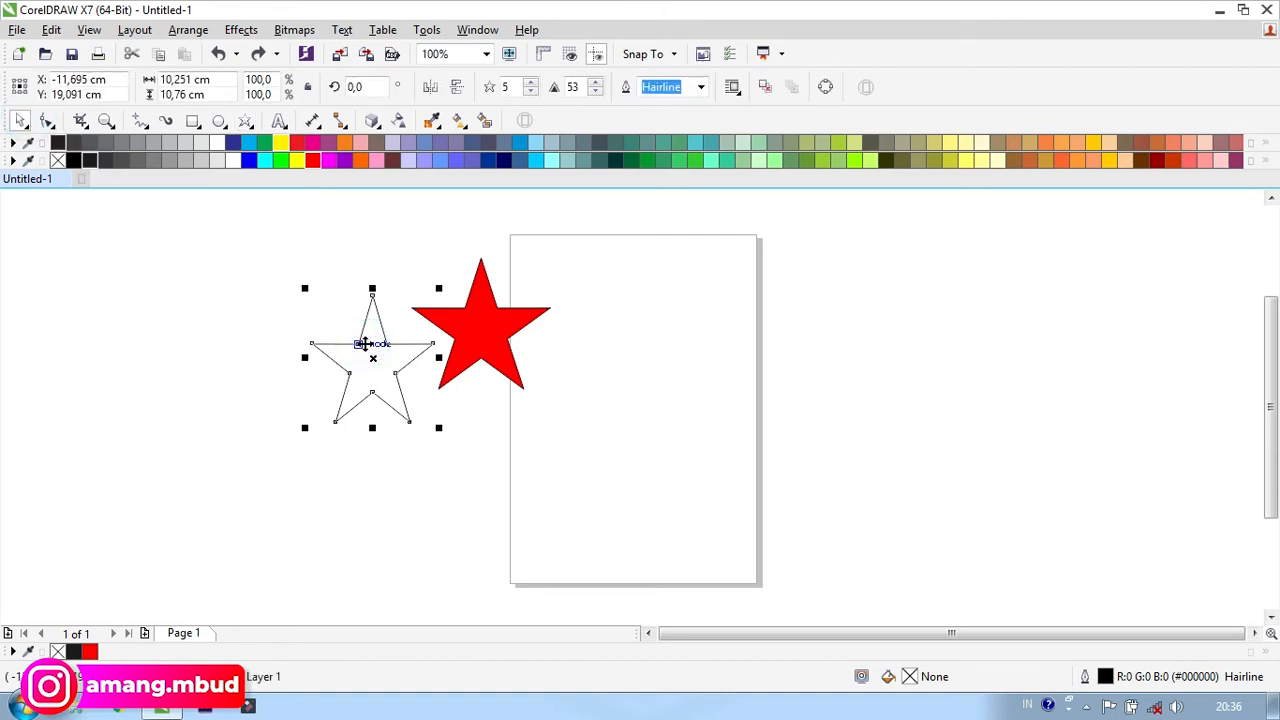
click(316, 143)
- Remove the outlines from both the magenta and the red star
drag(563, 226, 280, 457)
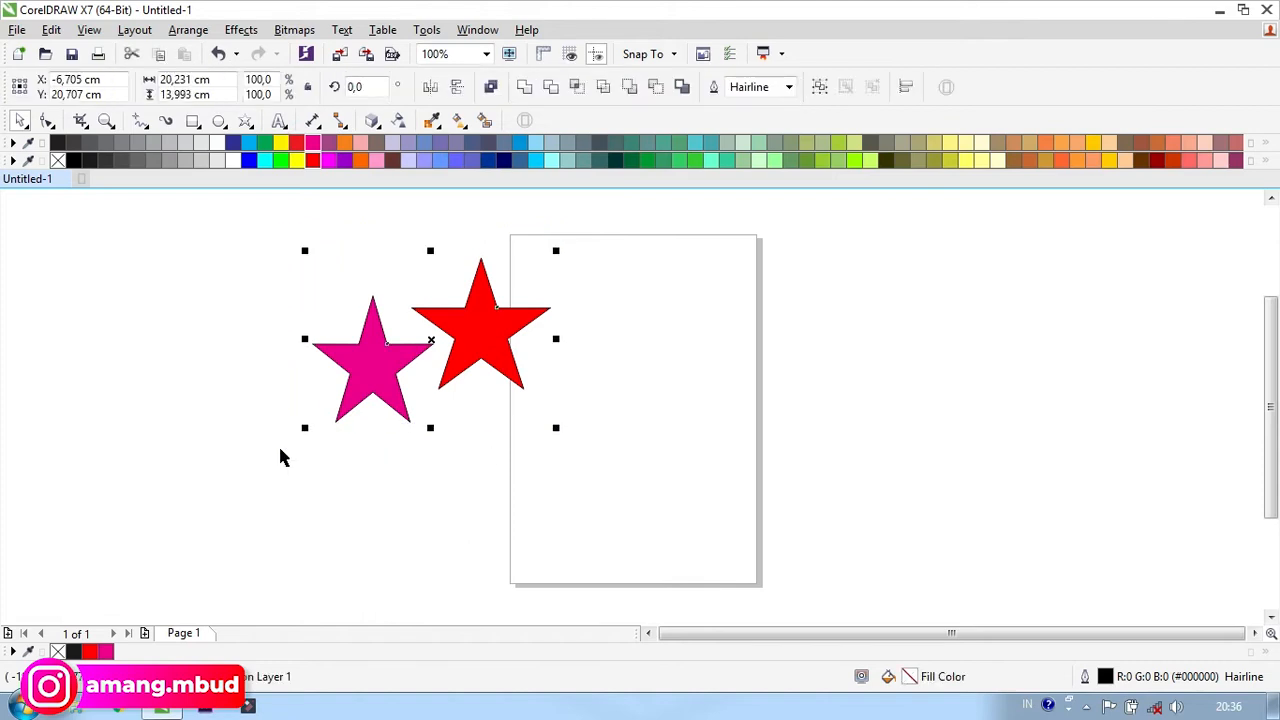
click(354, 246)
drag(545, 416, 586, 486)
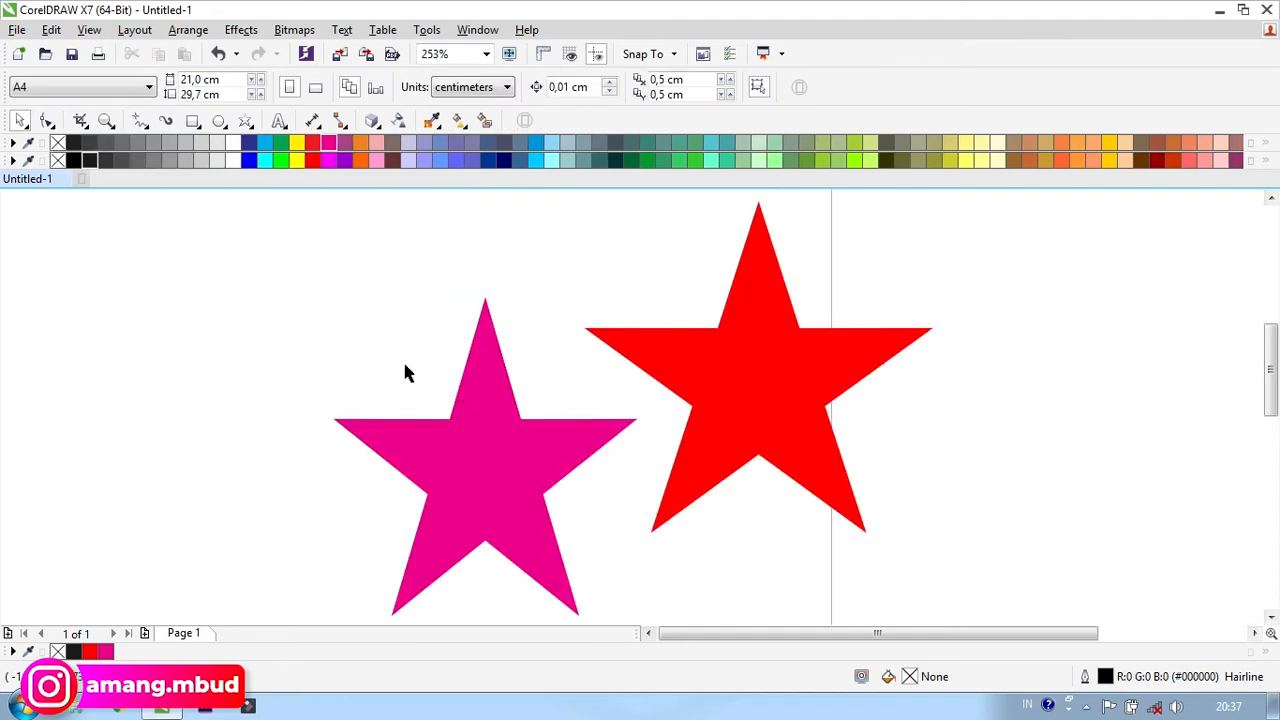
click(471, 398)
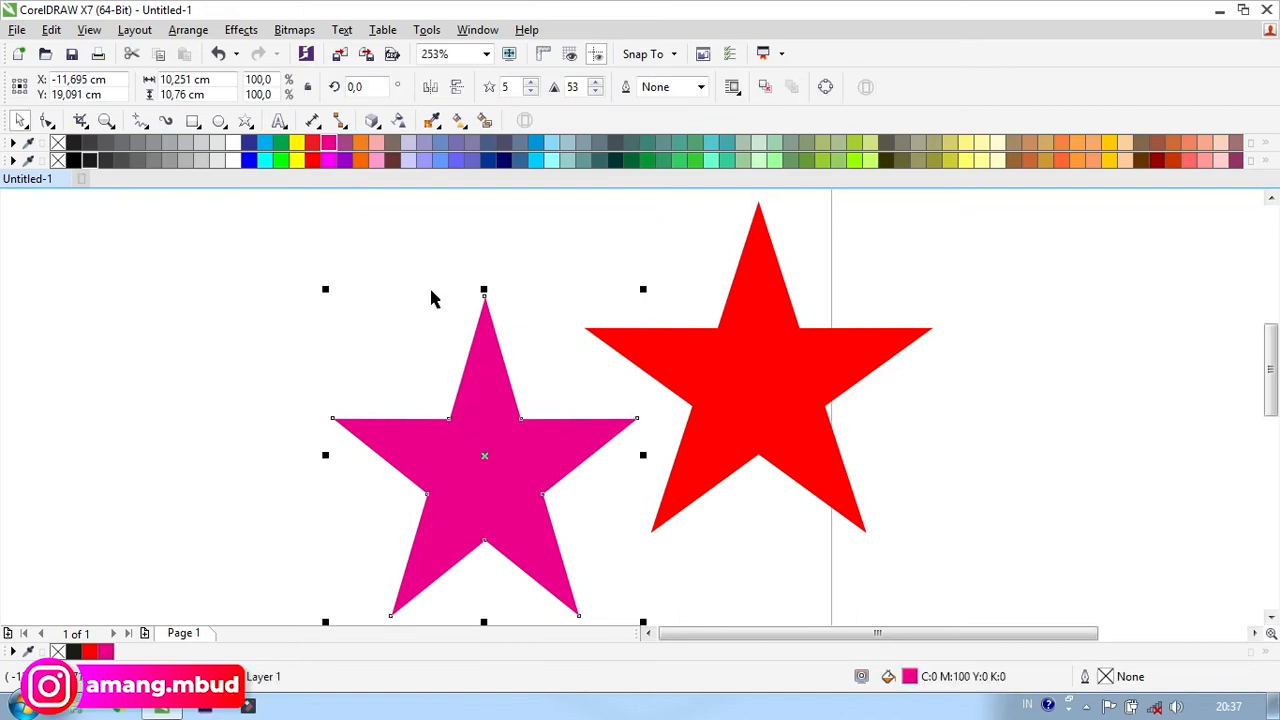
click(552, 90)
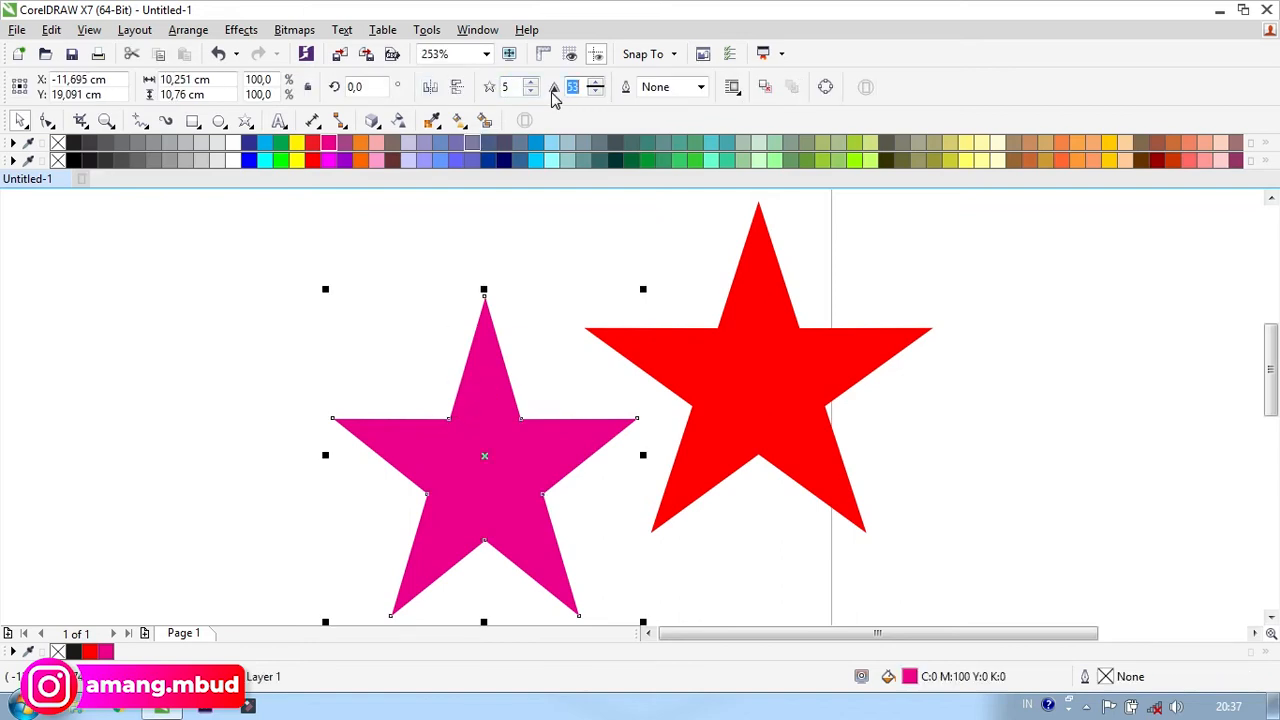
click(428, 226)
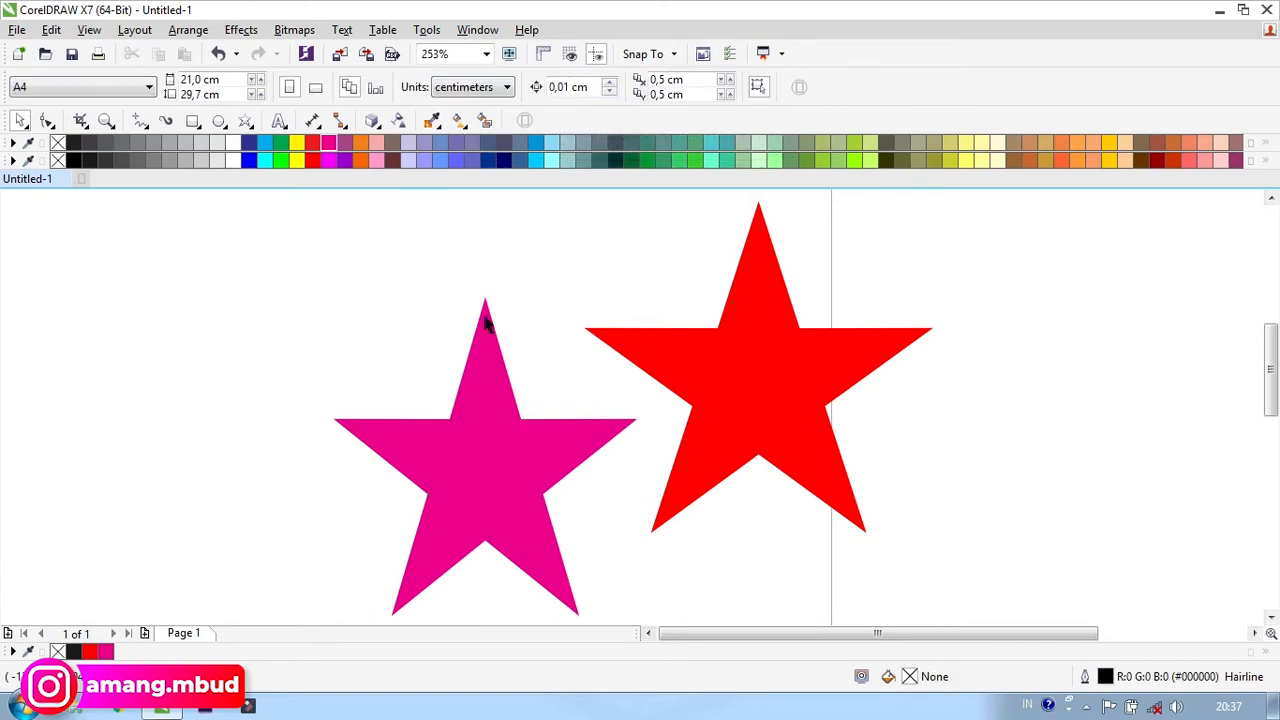
- Set the magenta star's number of points to 12
click(477, 362)
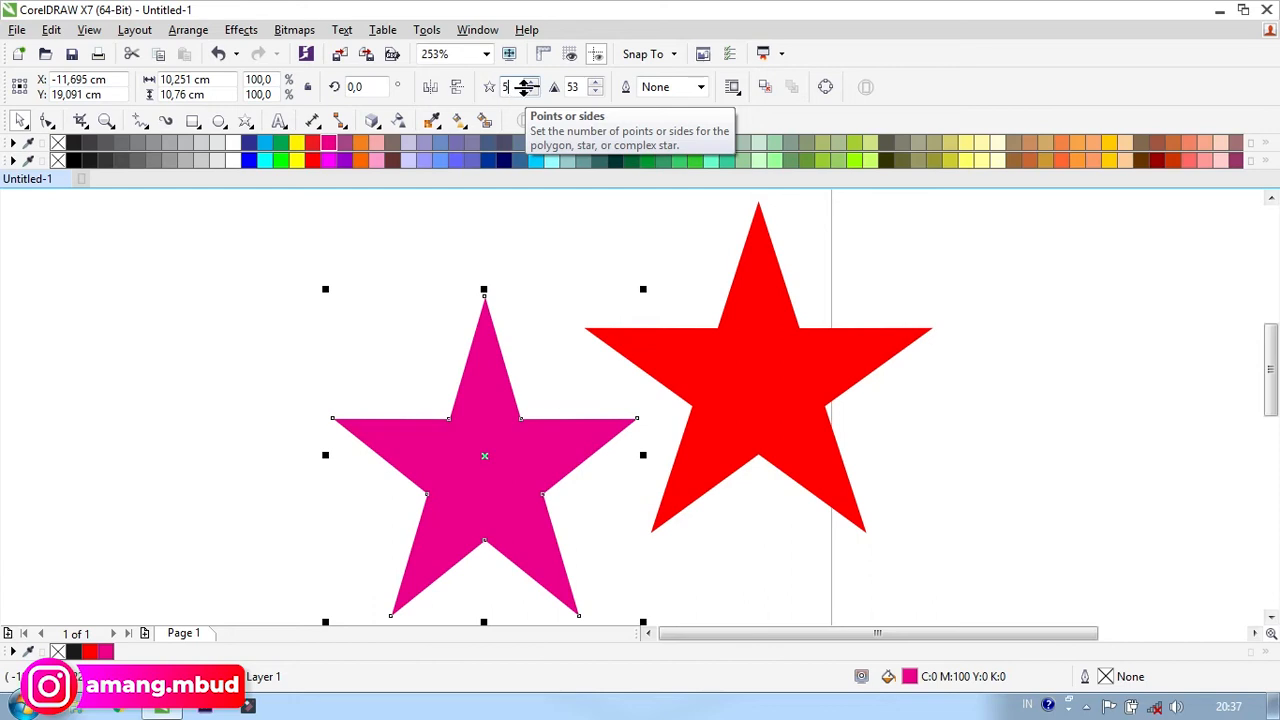
click(531, 84)
click(531, 84)
click(531, 84)
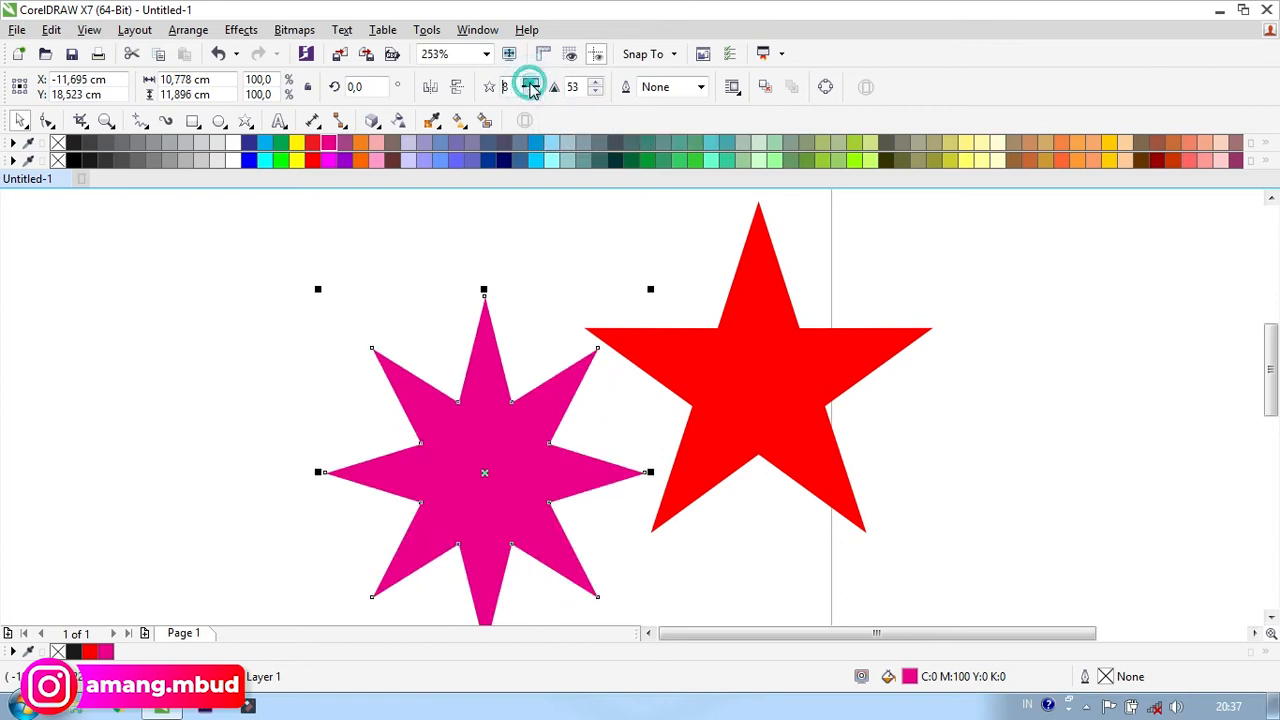
click(531, 84)
click(531, 84)
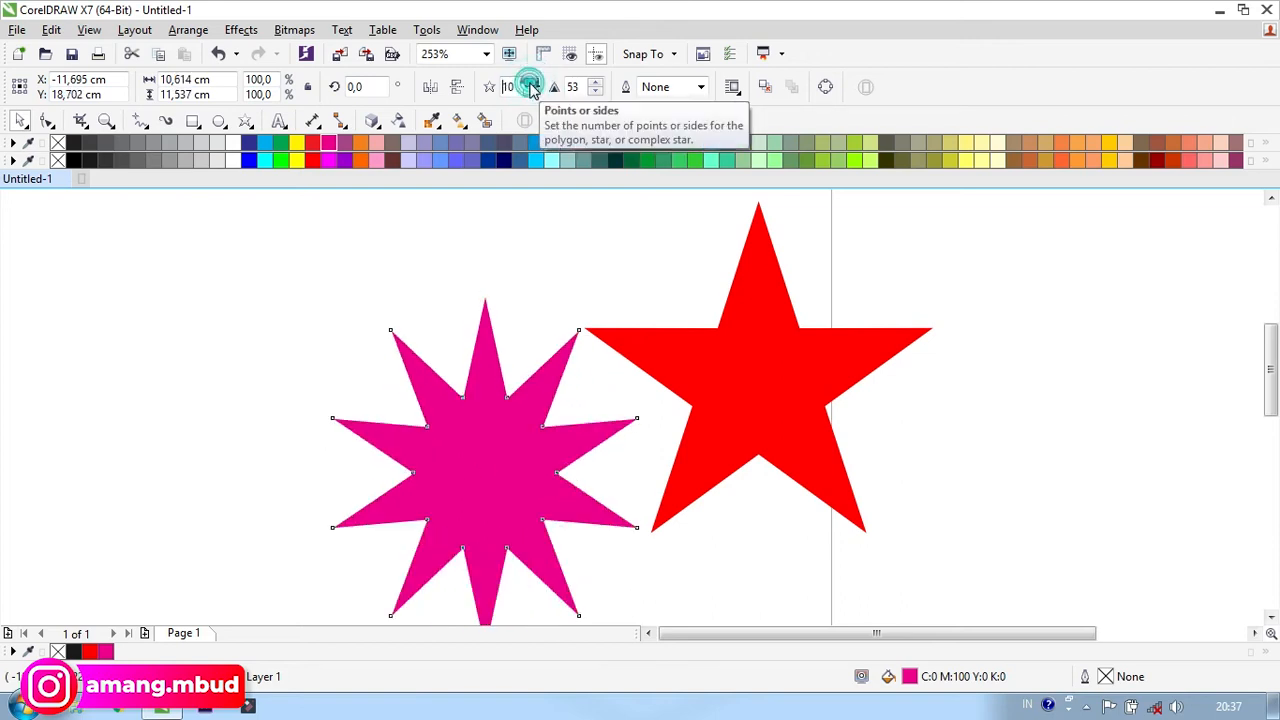
click(531, 84)
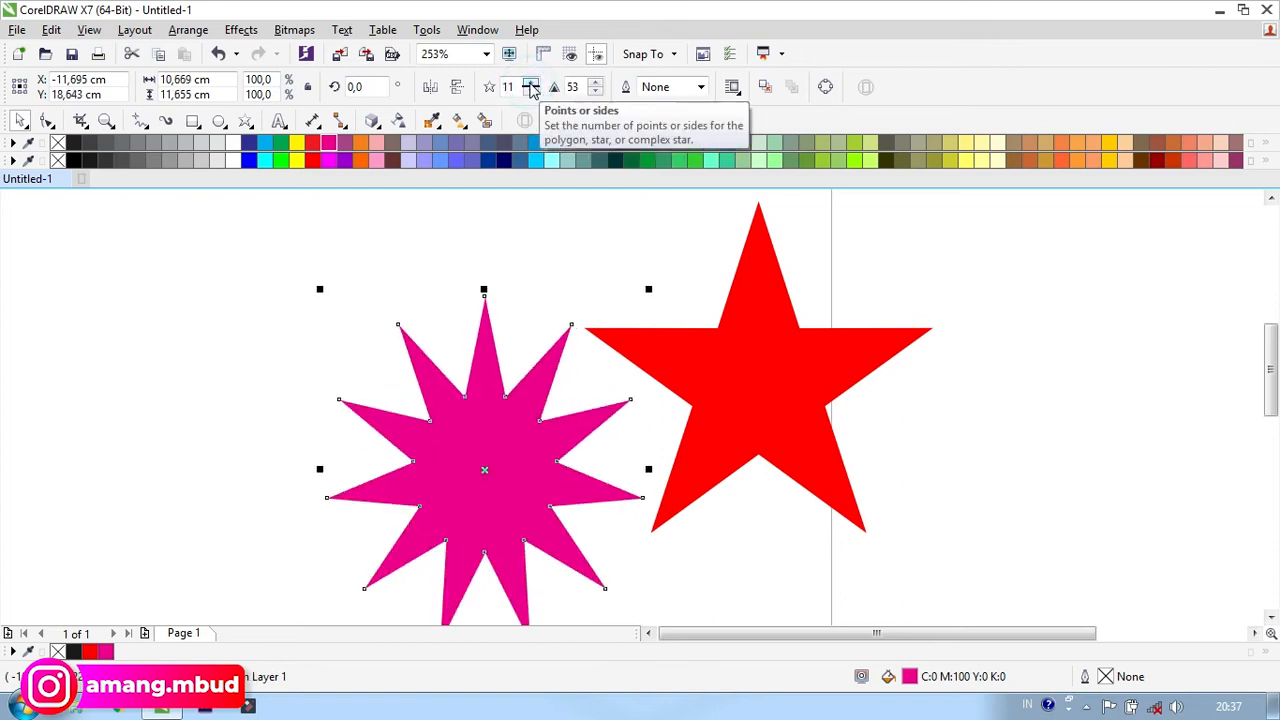
click(531, 84)
click(474, 279)
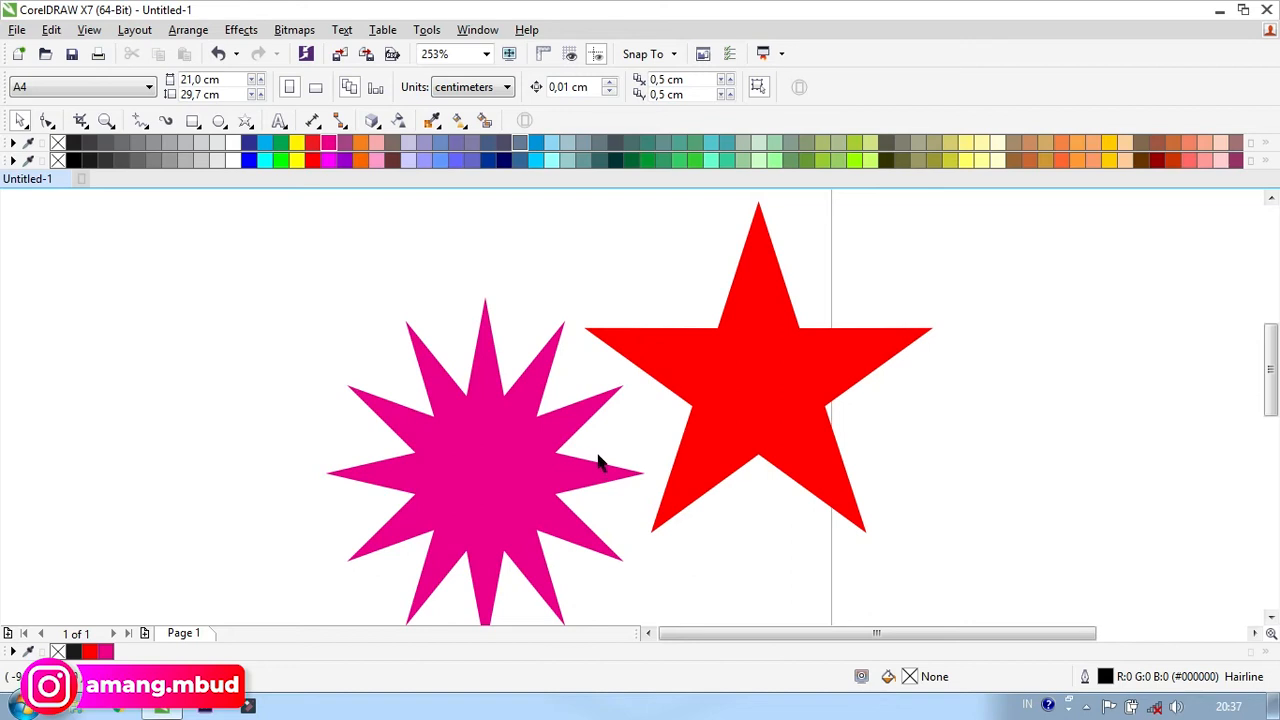
- Set the sharpness of the magenta twelve-pointed star to 35
click(482, 373)
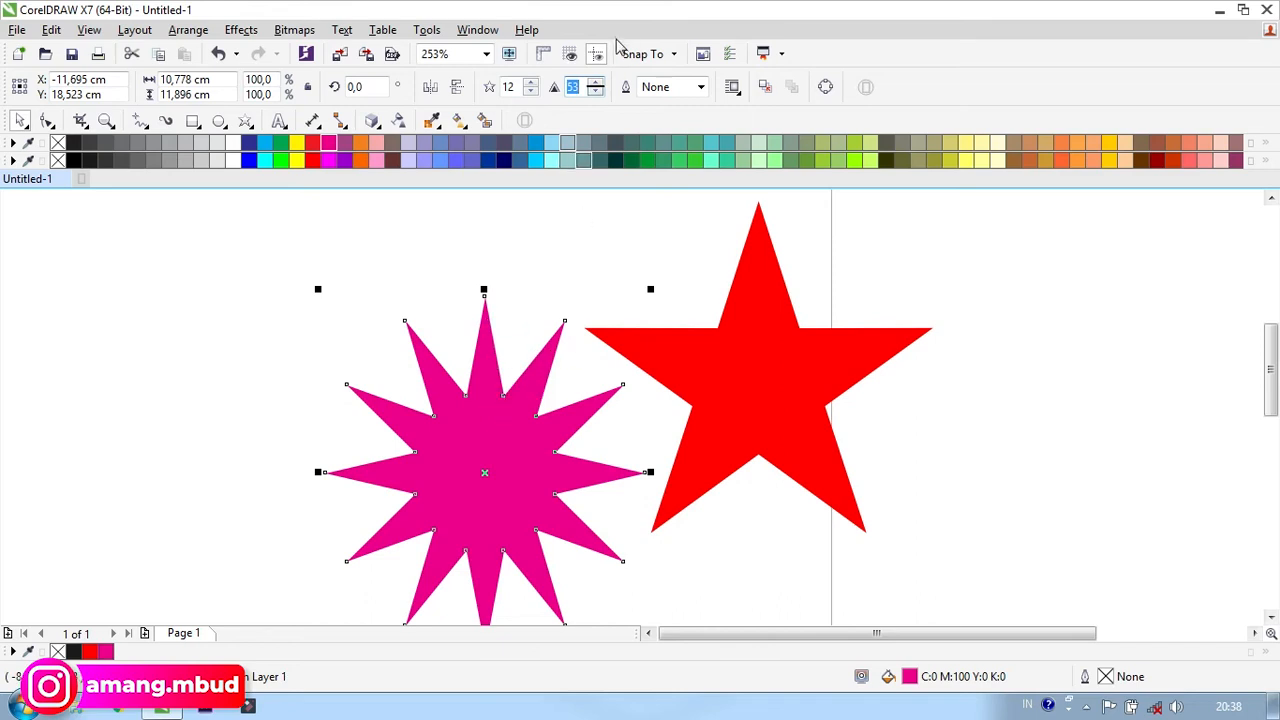
click(595, 84)
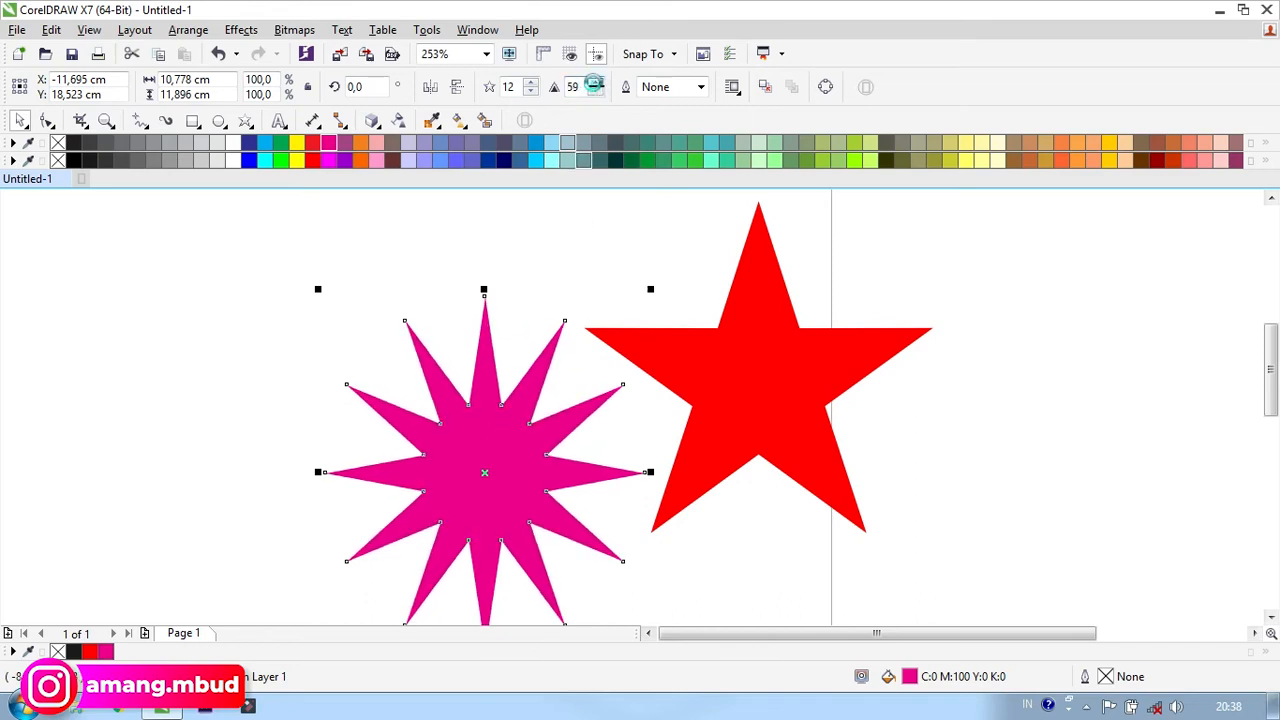
click(595, 83)
click(595, 83)
click(595, 83)
click(595, 92)
click(595, 92)
click(595, 92)
click(595, 92)
click(595, 92)
click(595, 92)
click(595, 92)
click(595, 92)
click(595, 92)
click(595, 92)
click(595, 92)
click(595, 92)
click(595, 92)
click(595, 92)
click(595, 92)
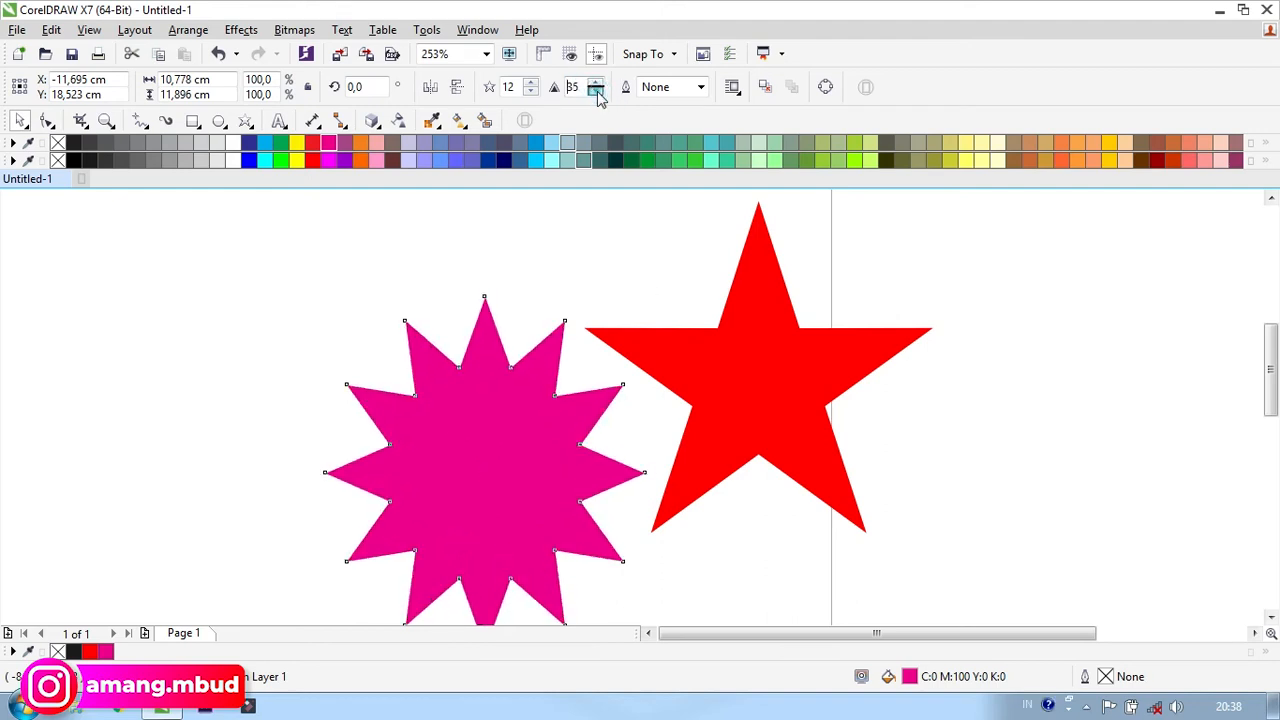
- Move the magenta star up and slightly left so it sits level with the red star
click(485, 196)
drag(488, 355, 452, 266)
click(260, 274)
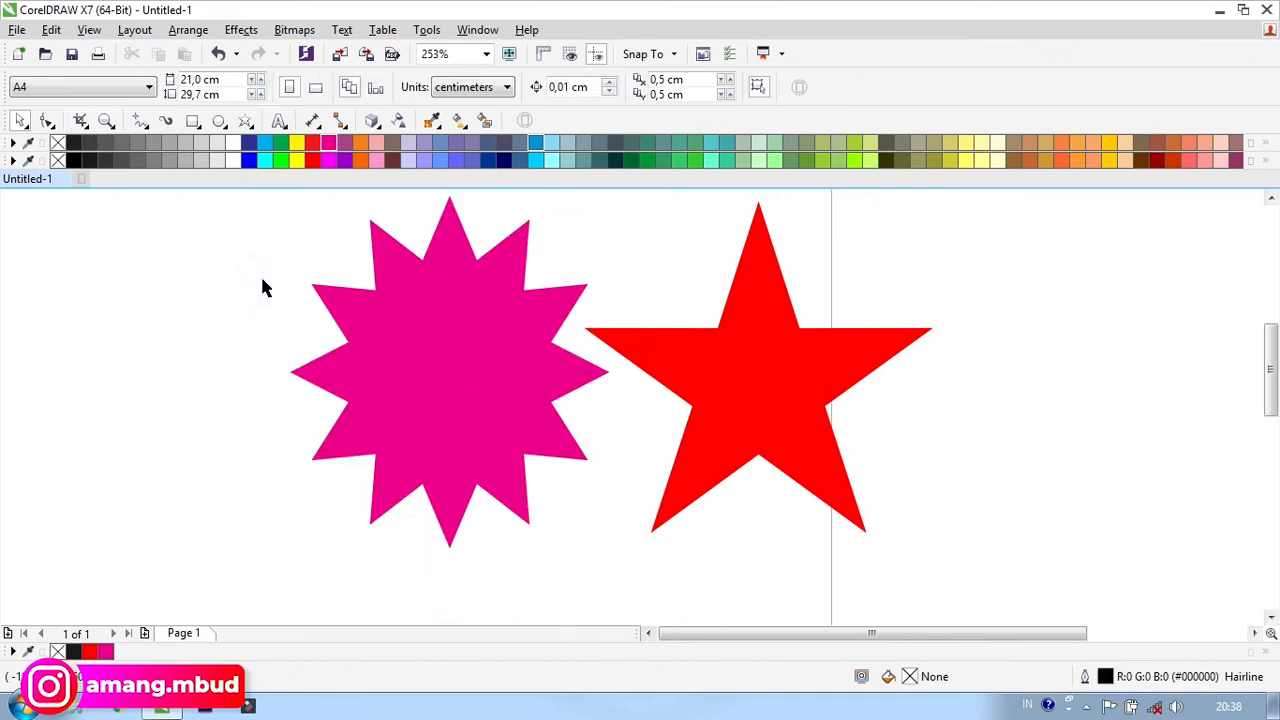
- Draw a nine-pointed complex star about 9.8 by 9.6 cm right of the red star, filled dark blue without an outline
click(283, 127)
click(250, 127)
click(250, 127)
click(250, 127)
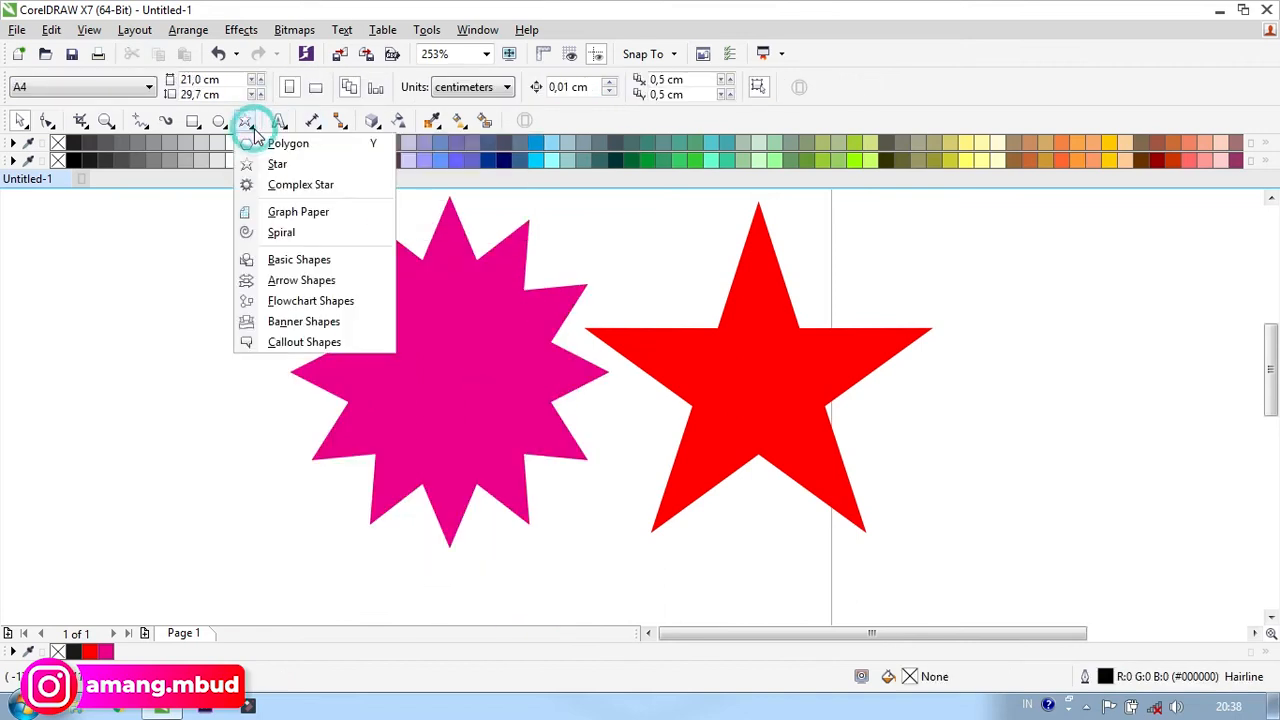
click(274, 185)
drag(946, 244, 1134, 543)
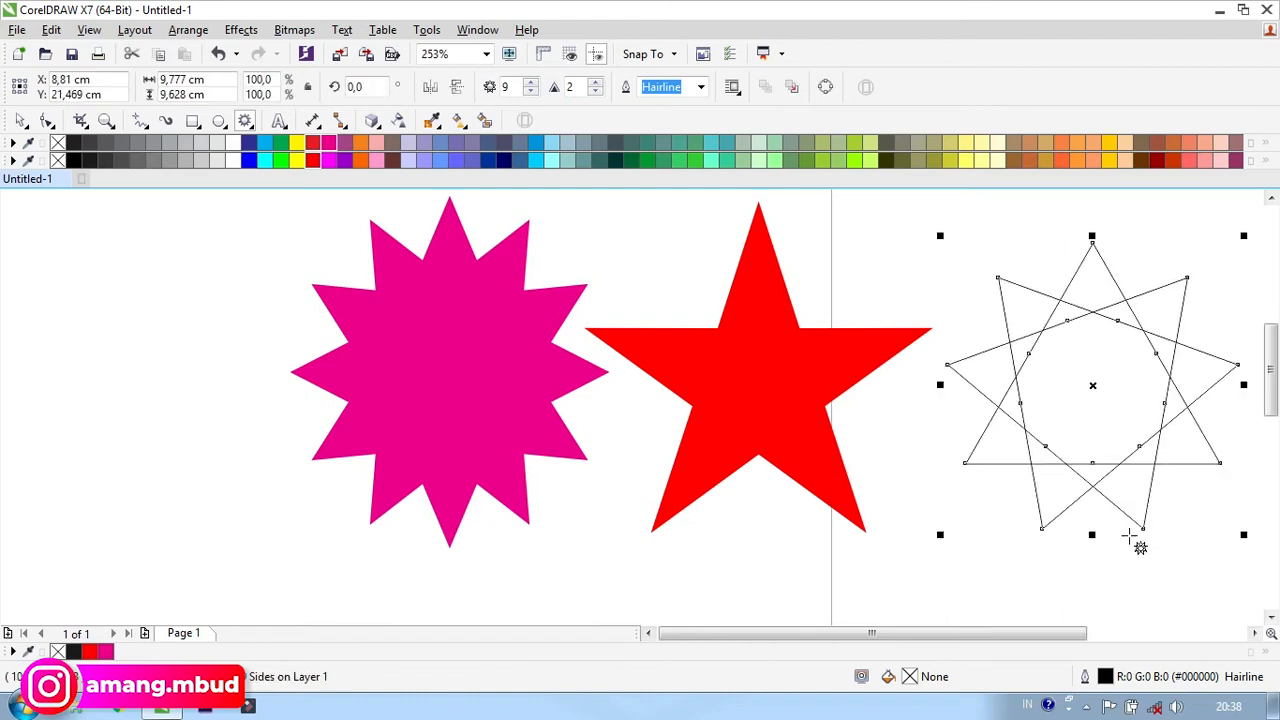
click(504, 160)
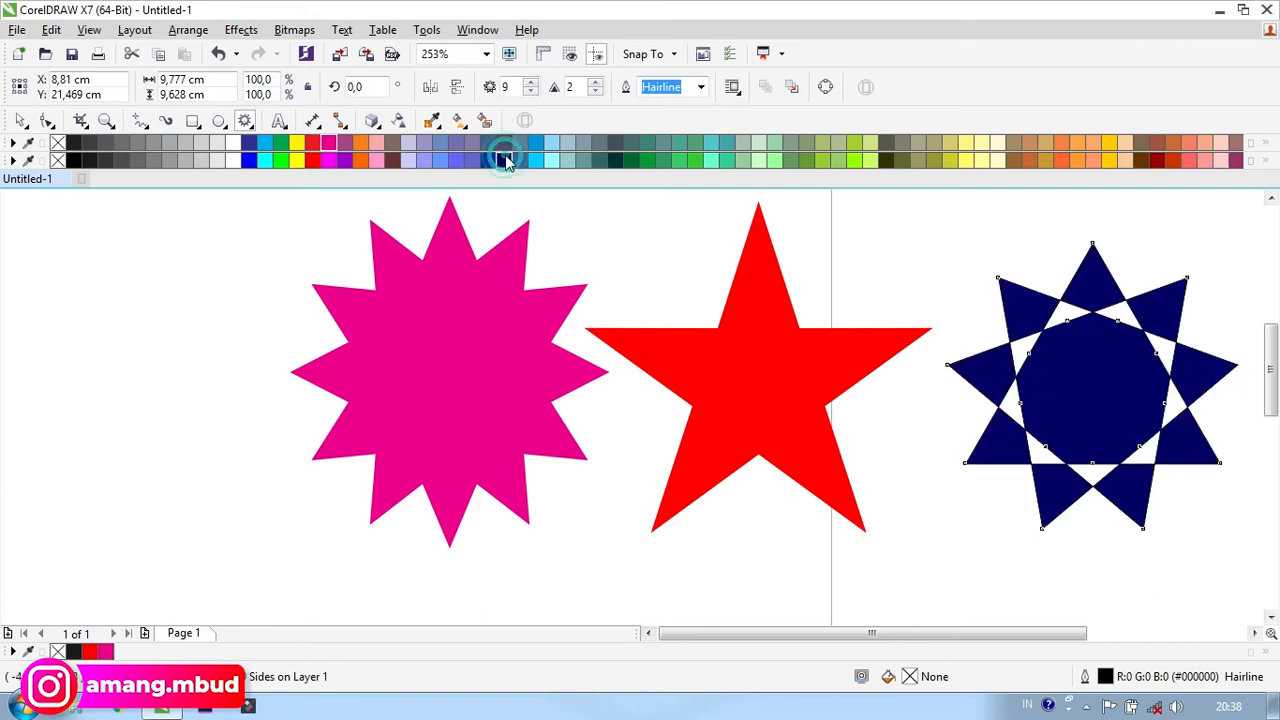
right_click(57, 145)
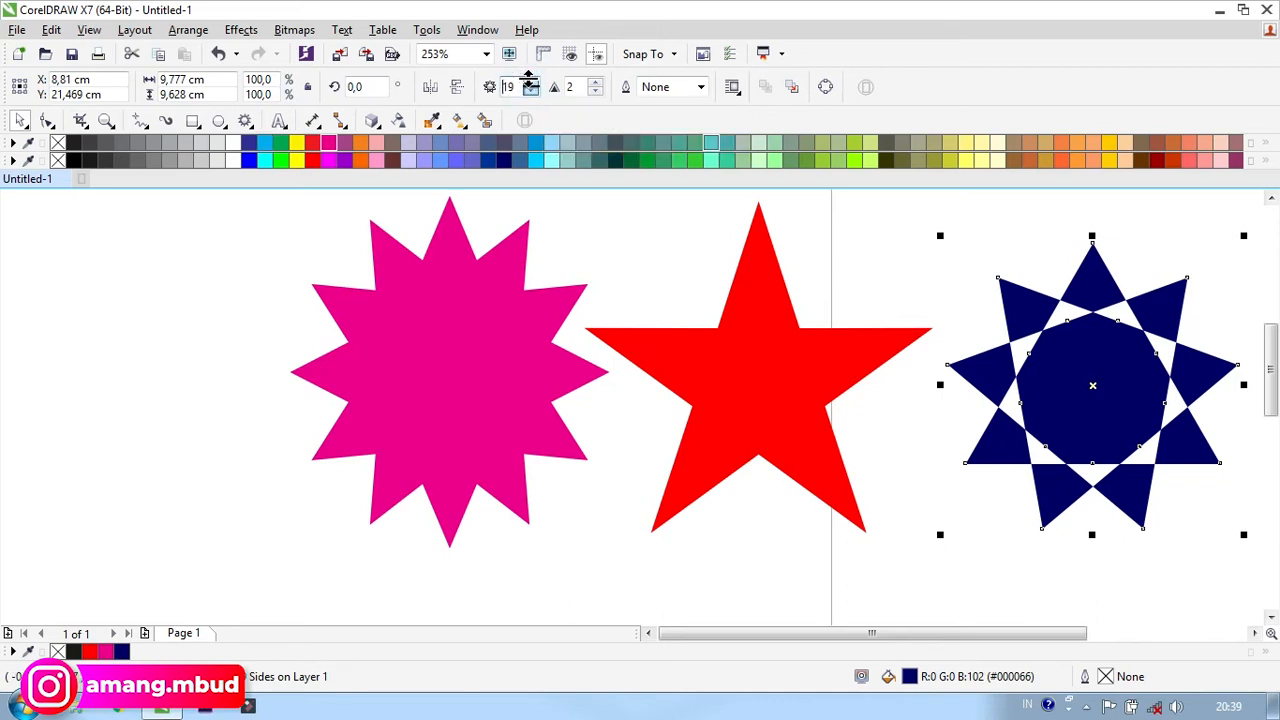
- Set the dark blue complex star's number of points to 15
drag(529, 87, 531, 86)
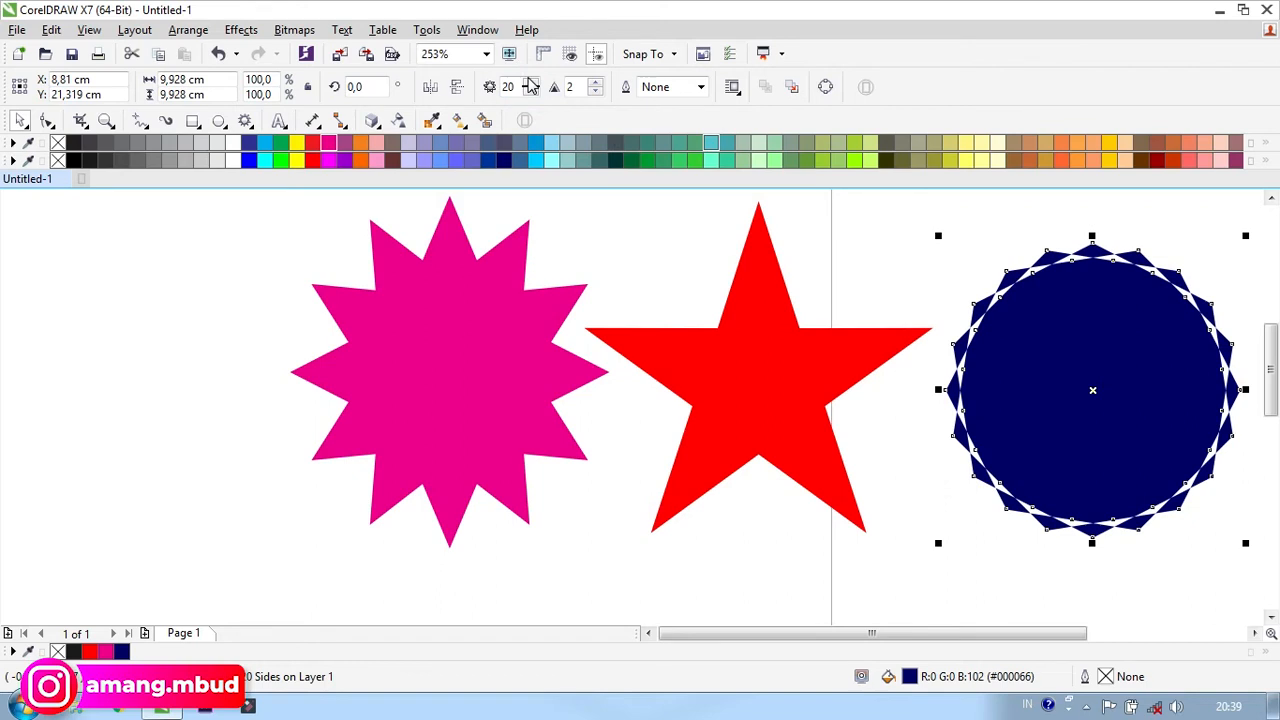
click(531, 92)
click(531, 92)
click(531, 92)
click(531, 92)
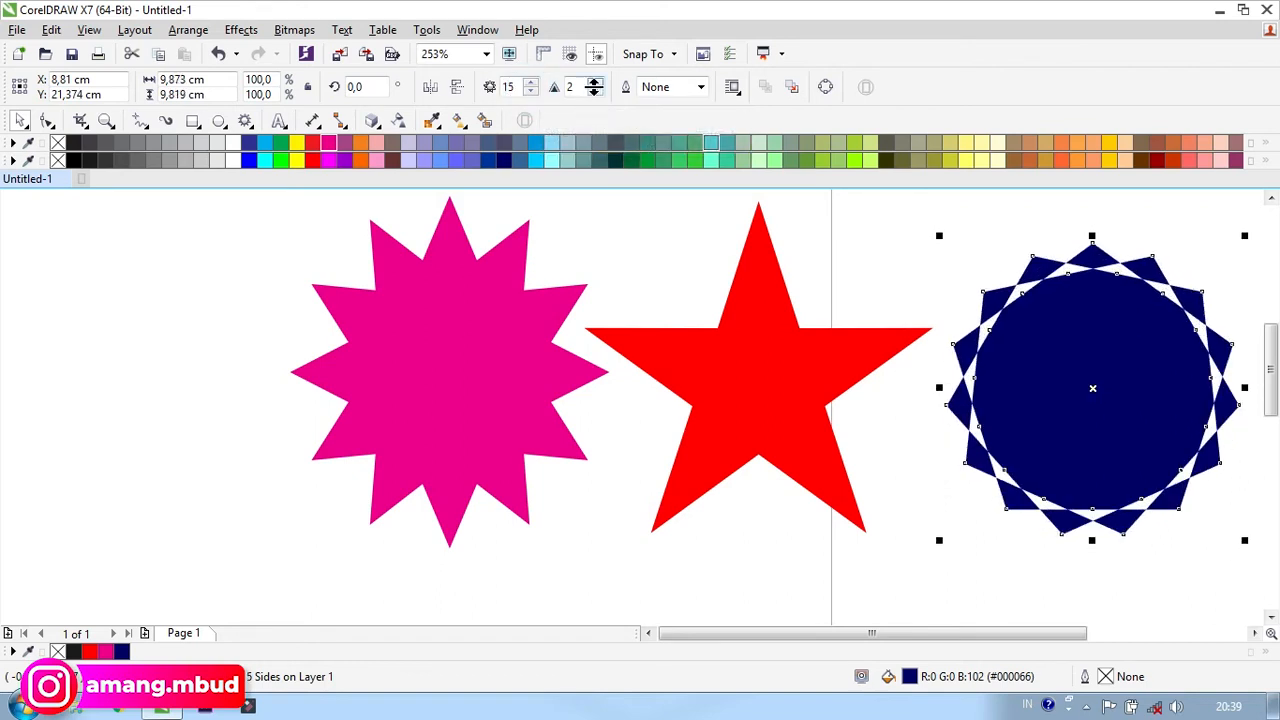
- Adjust the sharpness of the dark blue complex star so its points form a ring around a large open centre
mouse_move(594, 87)
mouse_down()
mouse_move(594, 70)
mouse_move(597, 93)
mouse_up()
click(597, 91)
click(597, 90)
click(597, 89)
click(597, 89)
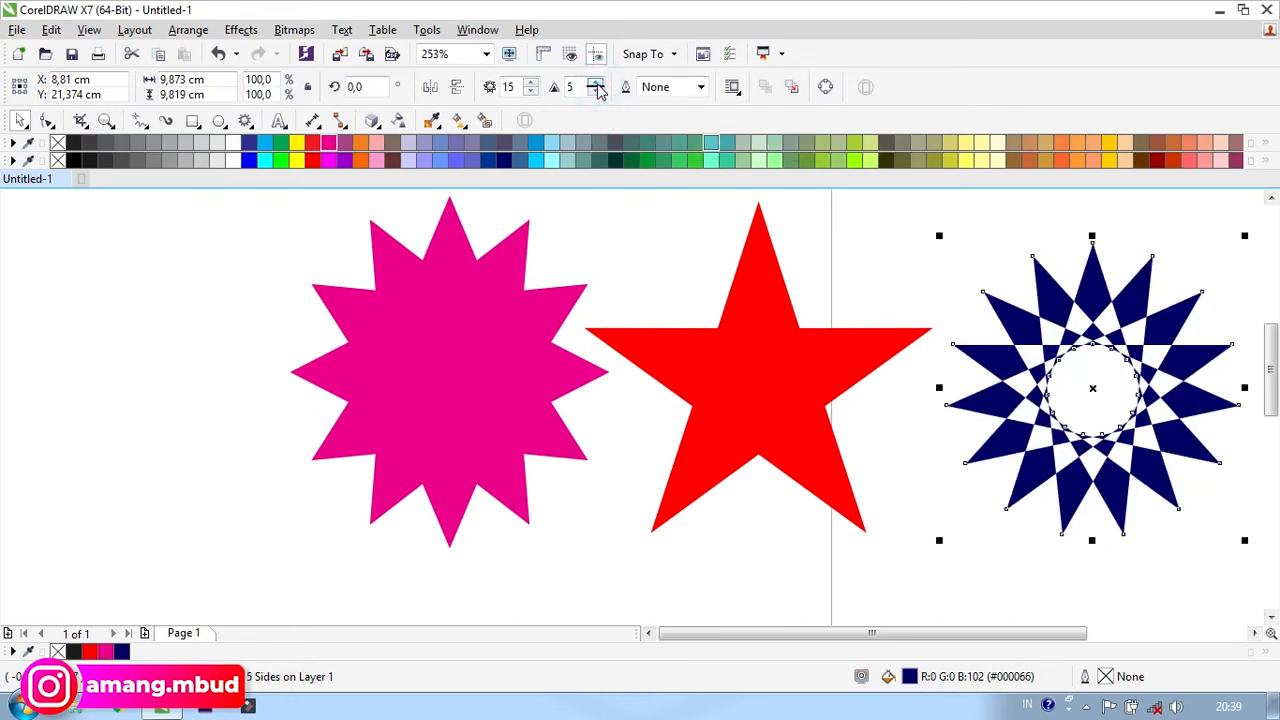
click(597, 89)
click(597, 90)
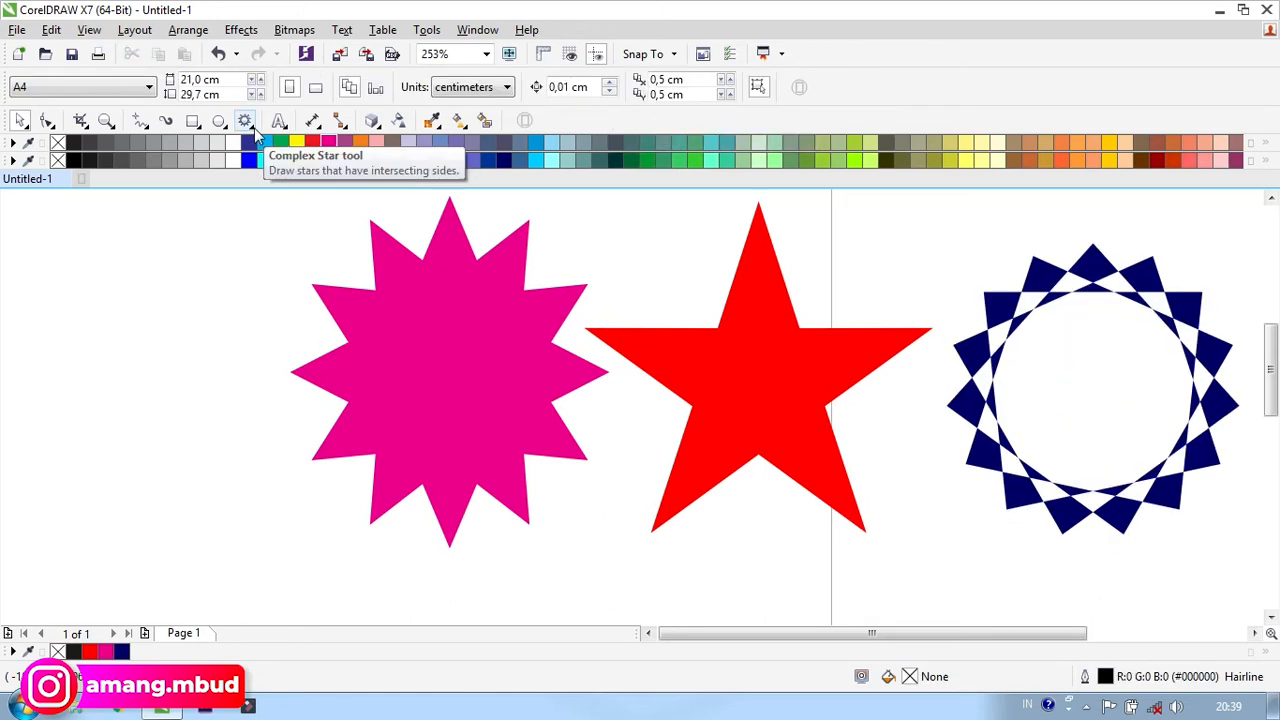
- Draw a graph paper grid of 4 columns and 3 rows left of the magenta star with a 10 pt outline
click(254, 130)
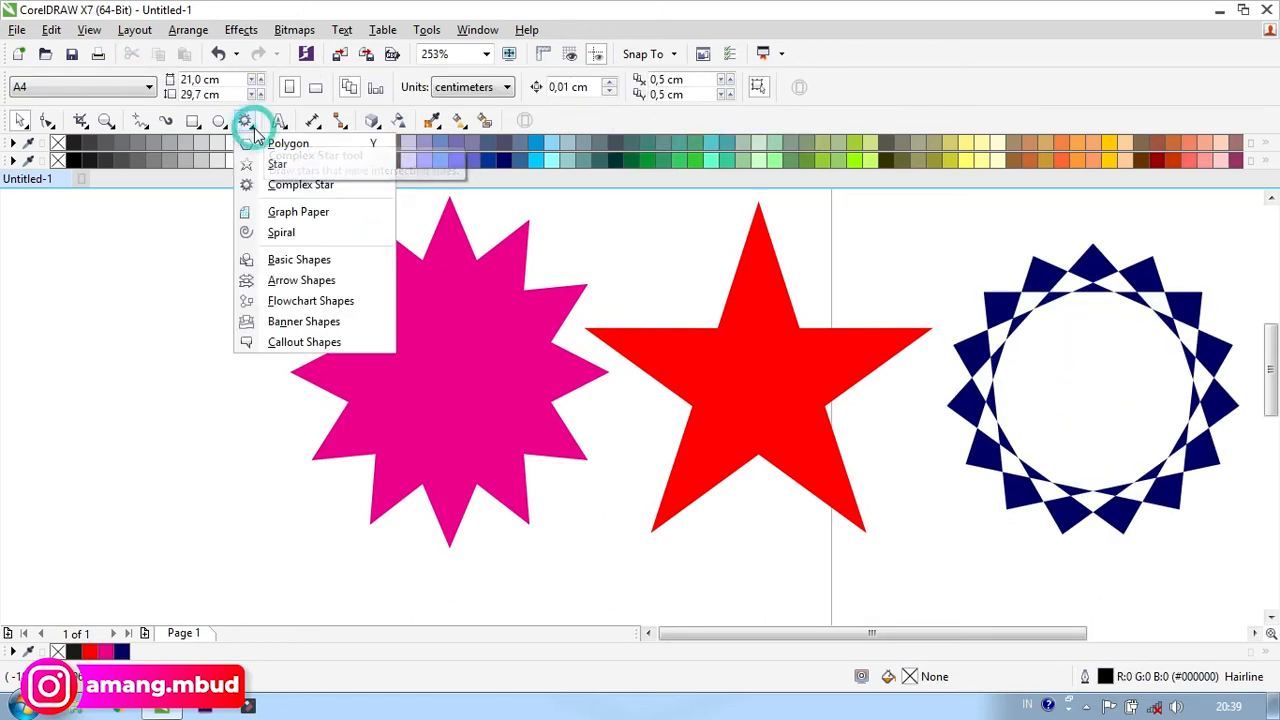
click(276, 212)
drag(48, 287, 285, 446)
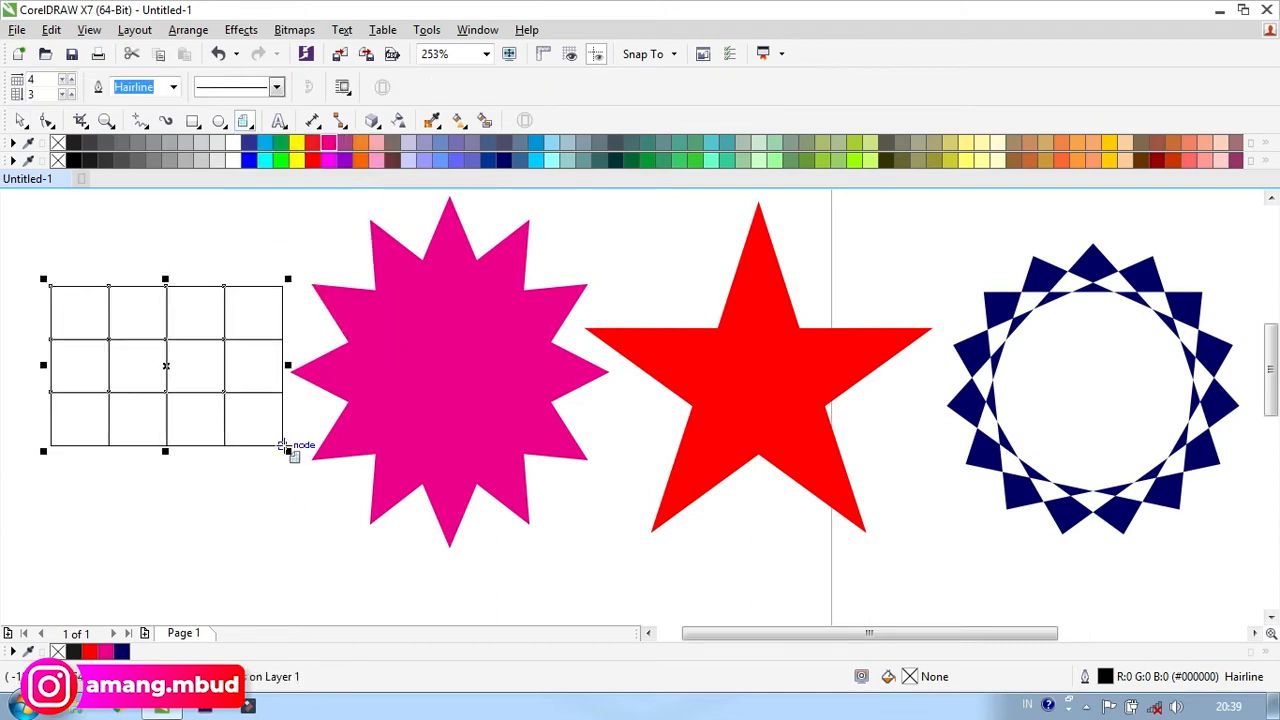
click(174, 88)
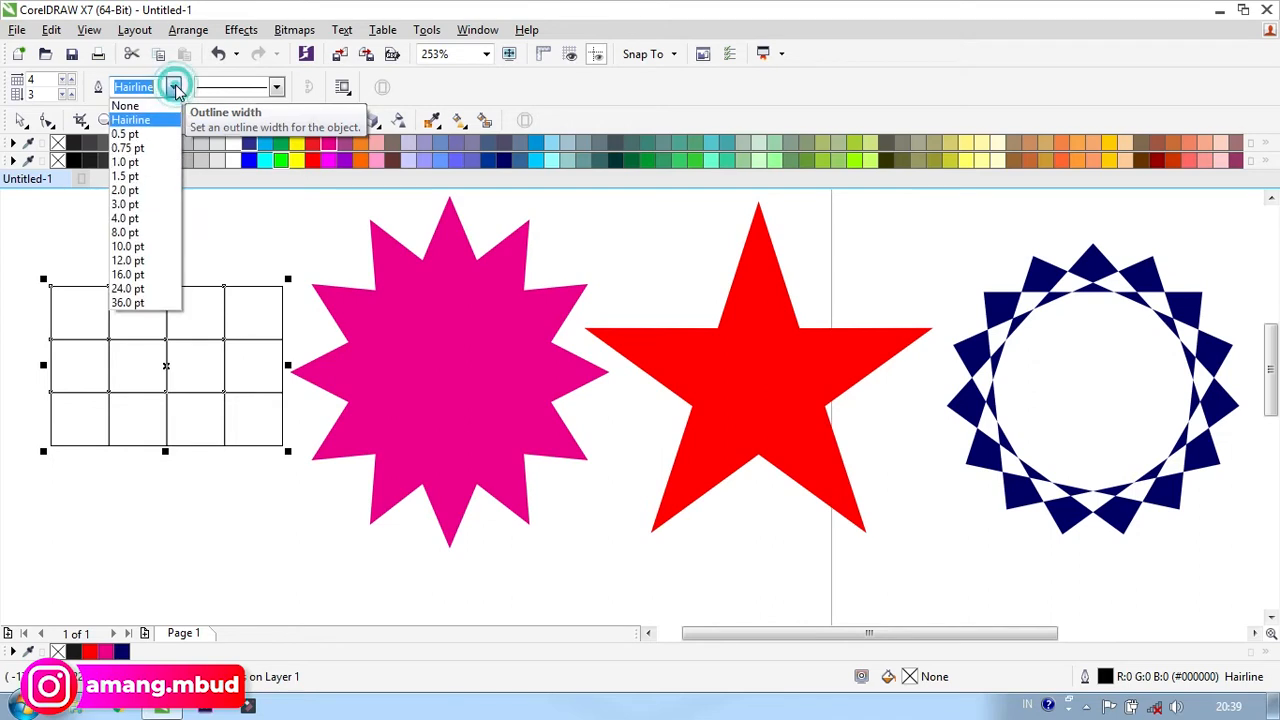
click(155, 250)
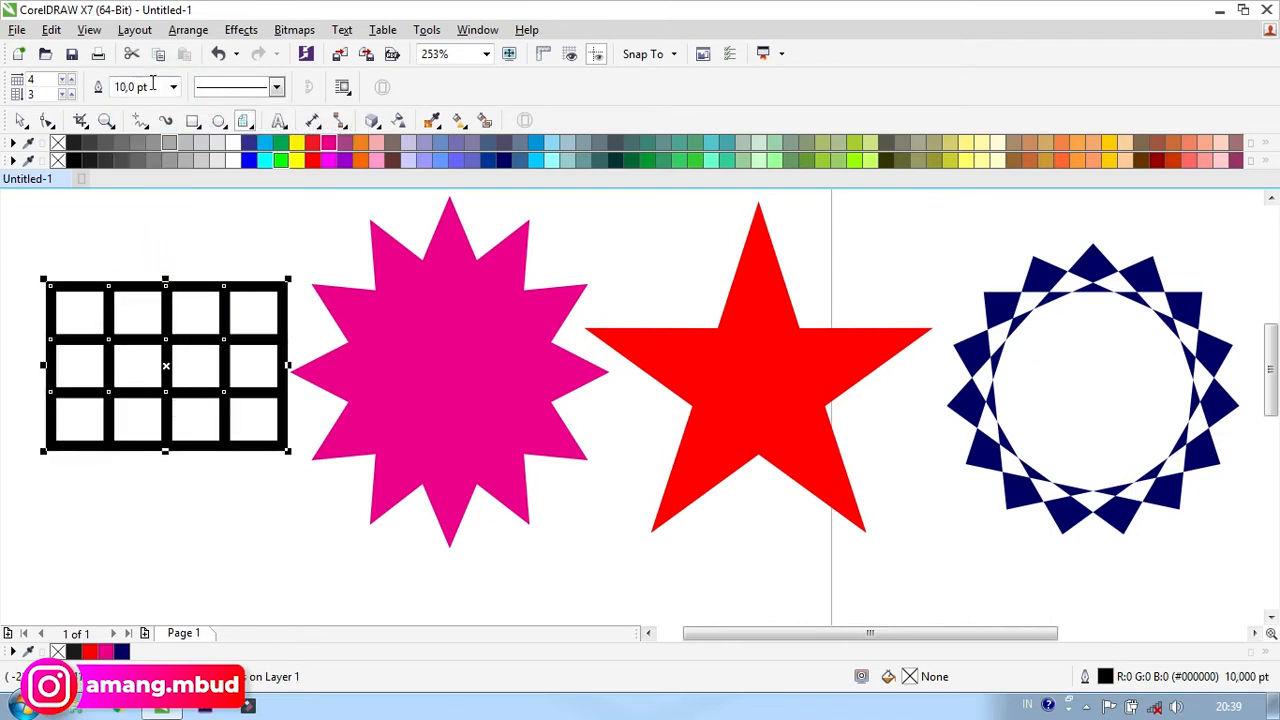
- Draw a second graph paper grid with 9 columns and 5 rows, about 7 by 1.7 cm, above the thick-lined grid
click(70, 91)
click(70, 91)
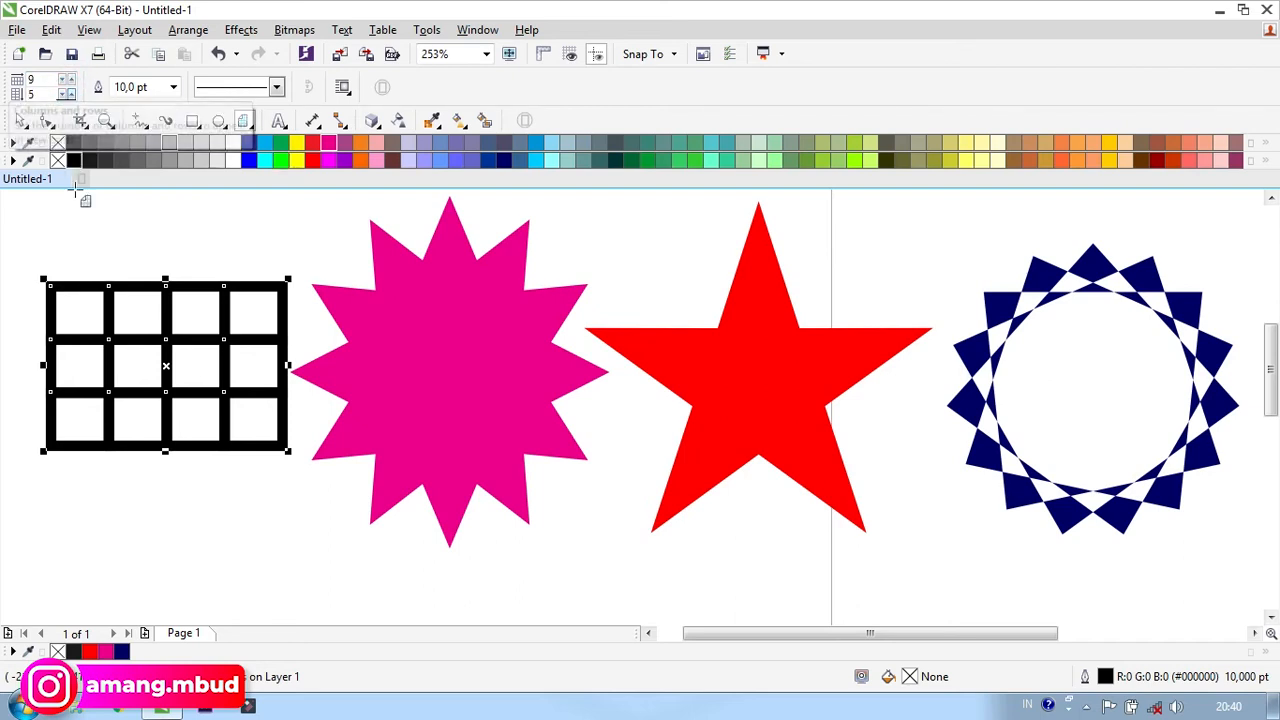
click(81, 236)
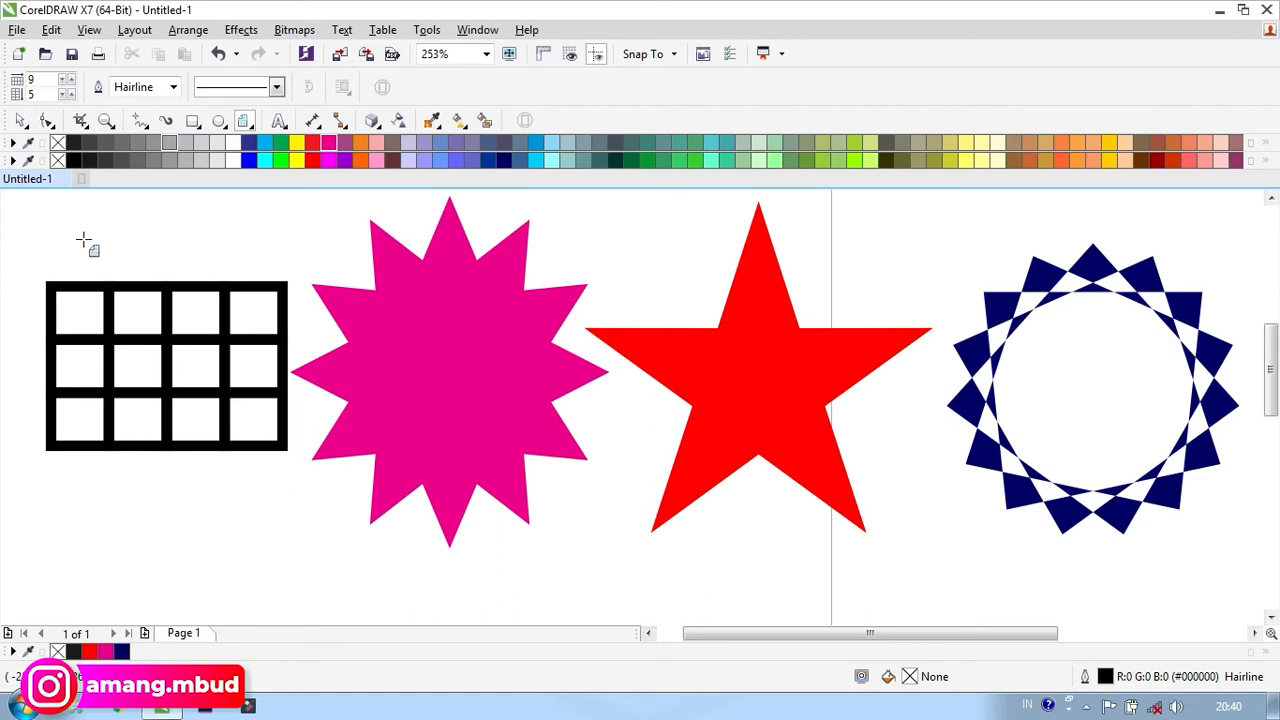
right_click(155, 231)
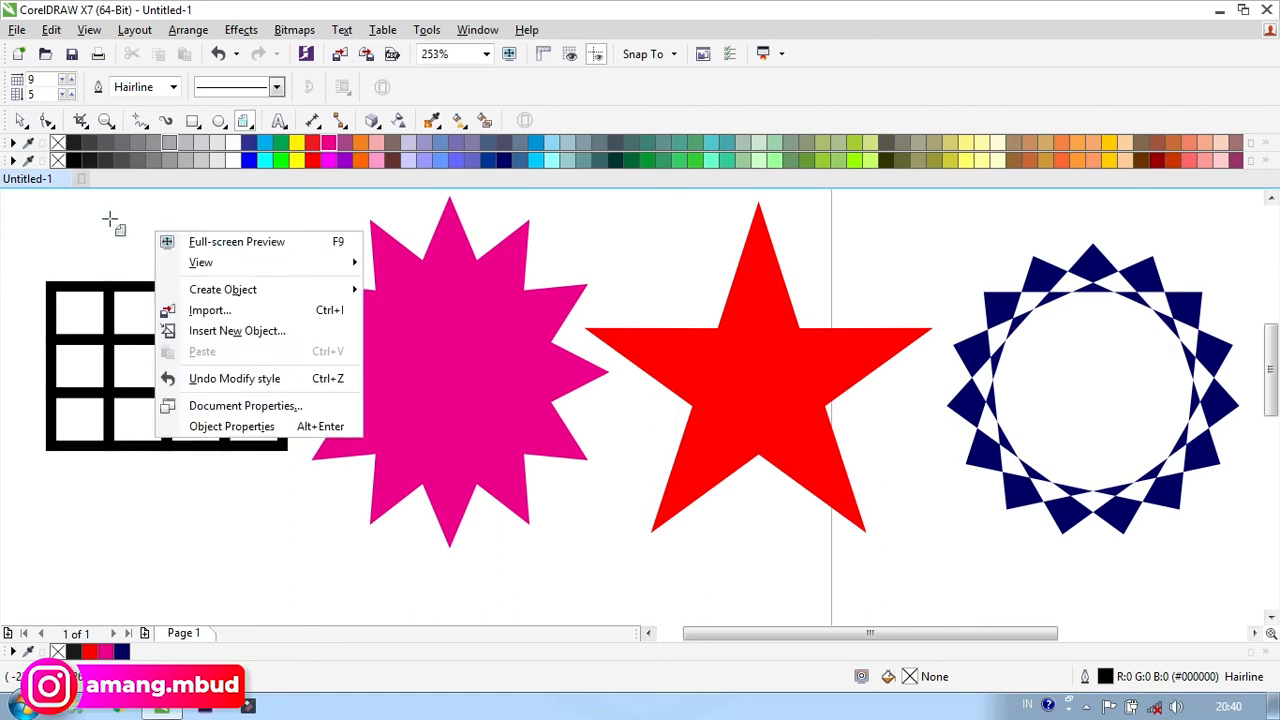
click(110, 220)
drag(109, 217, 317, 270)
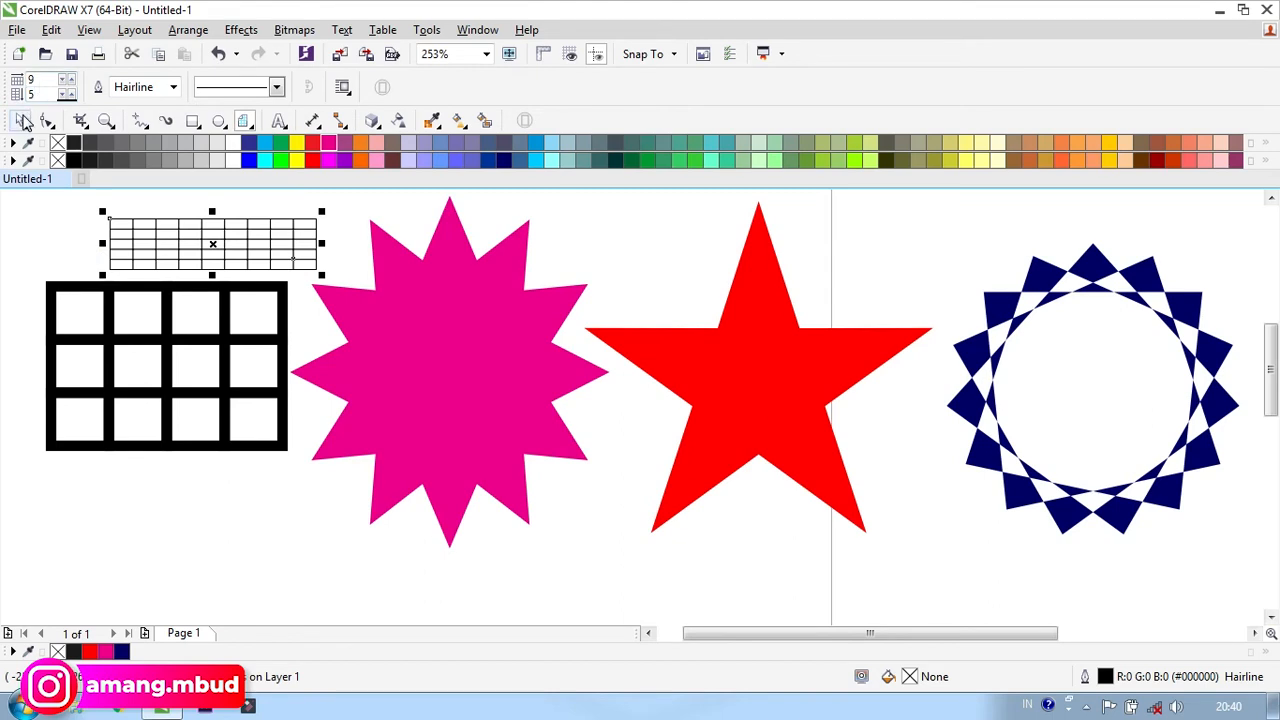
click(24, 120)
click(51, 243)
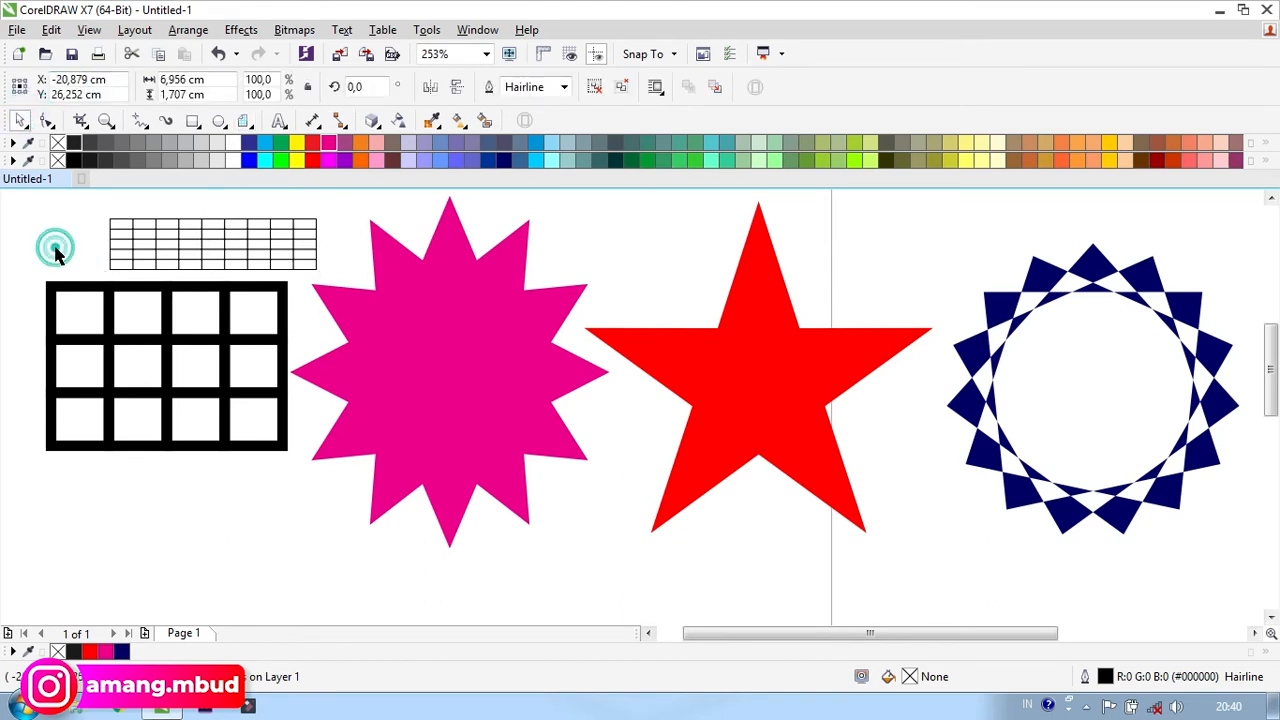
- Draw a small spiral with 4 revolutions between the magenta and red stars and give it an 8 pt outline
click(256, 130)
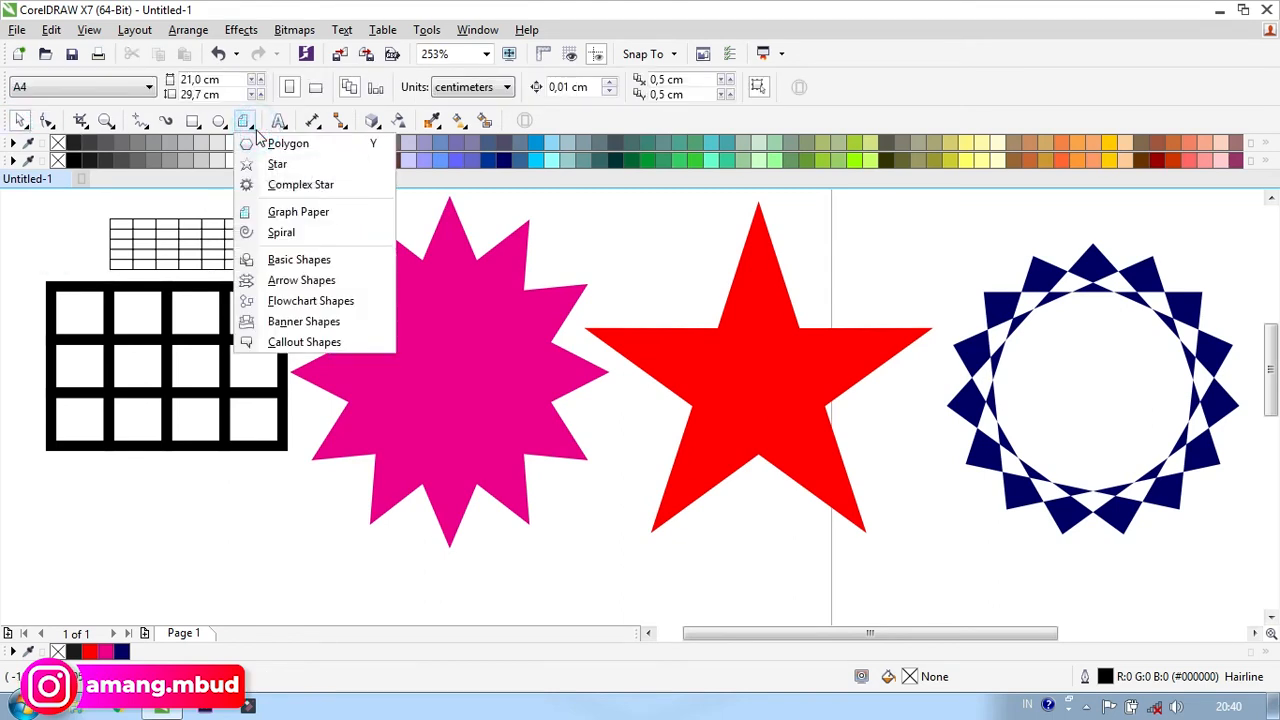
click(282, 232)
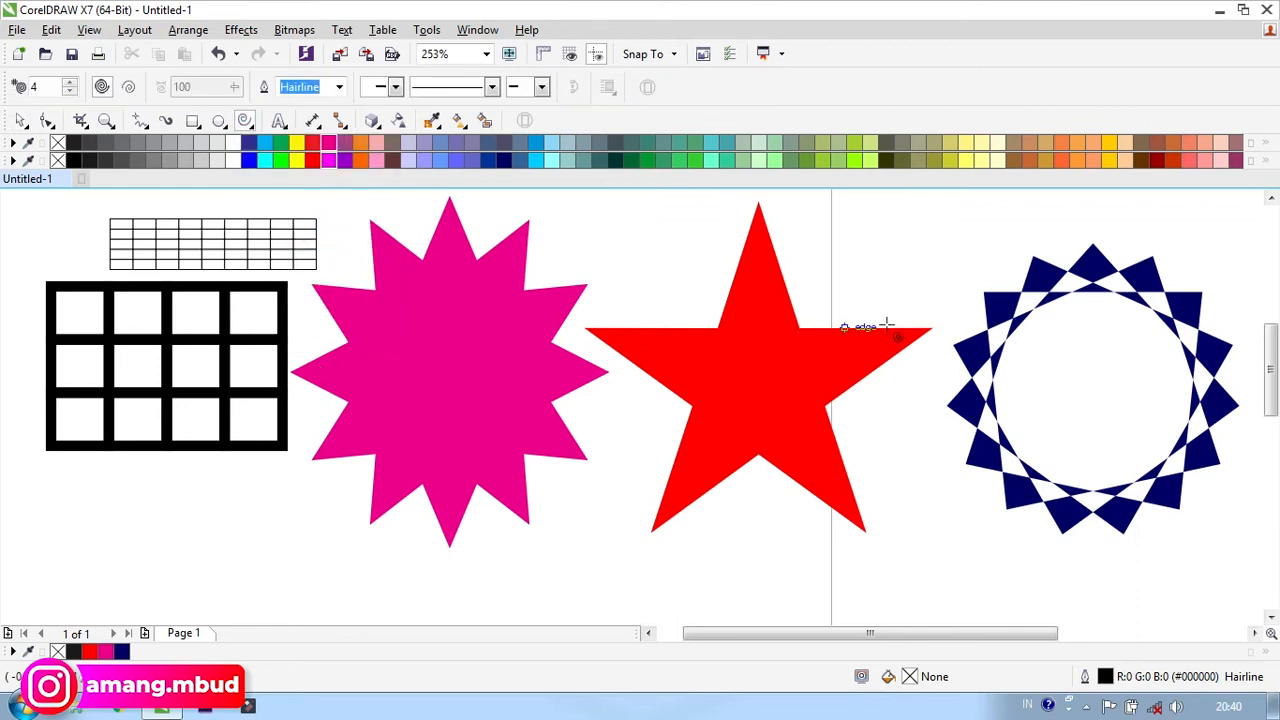
drag(904, 227, 650, 265)
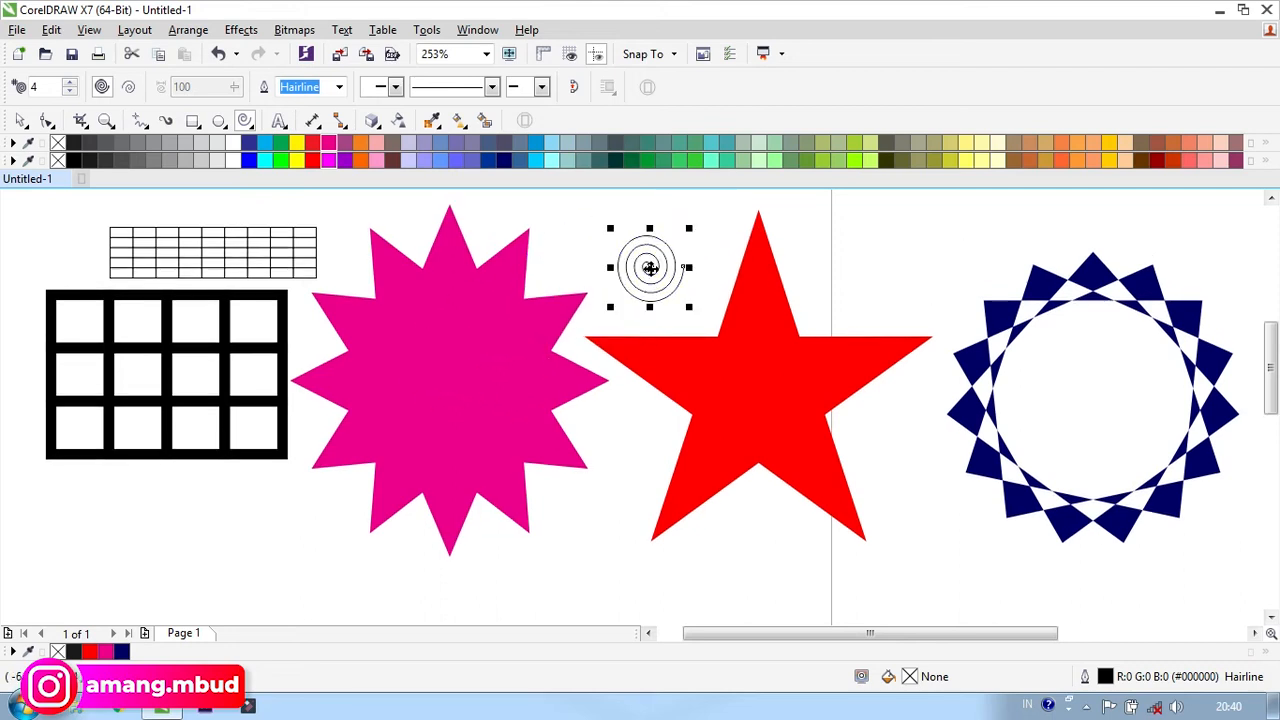
click(340, 87)
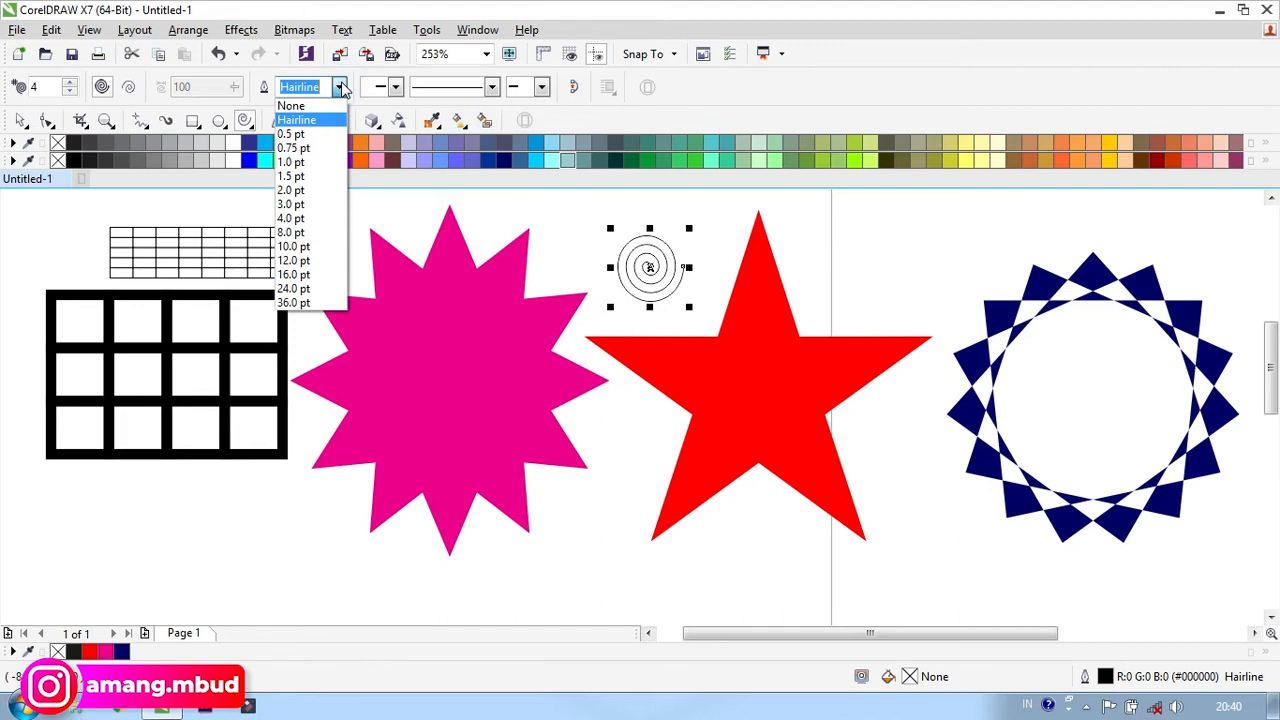
click(340, 87)
click(340, 87)
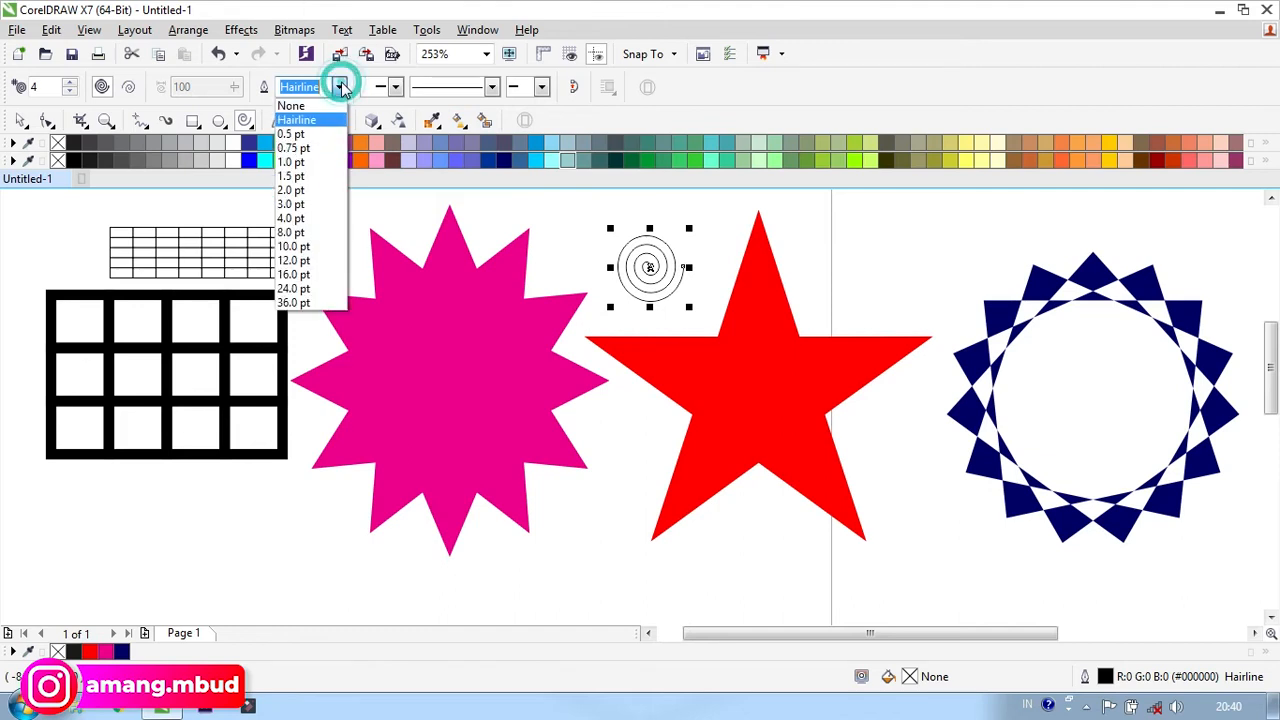
click(300, 231)
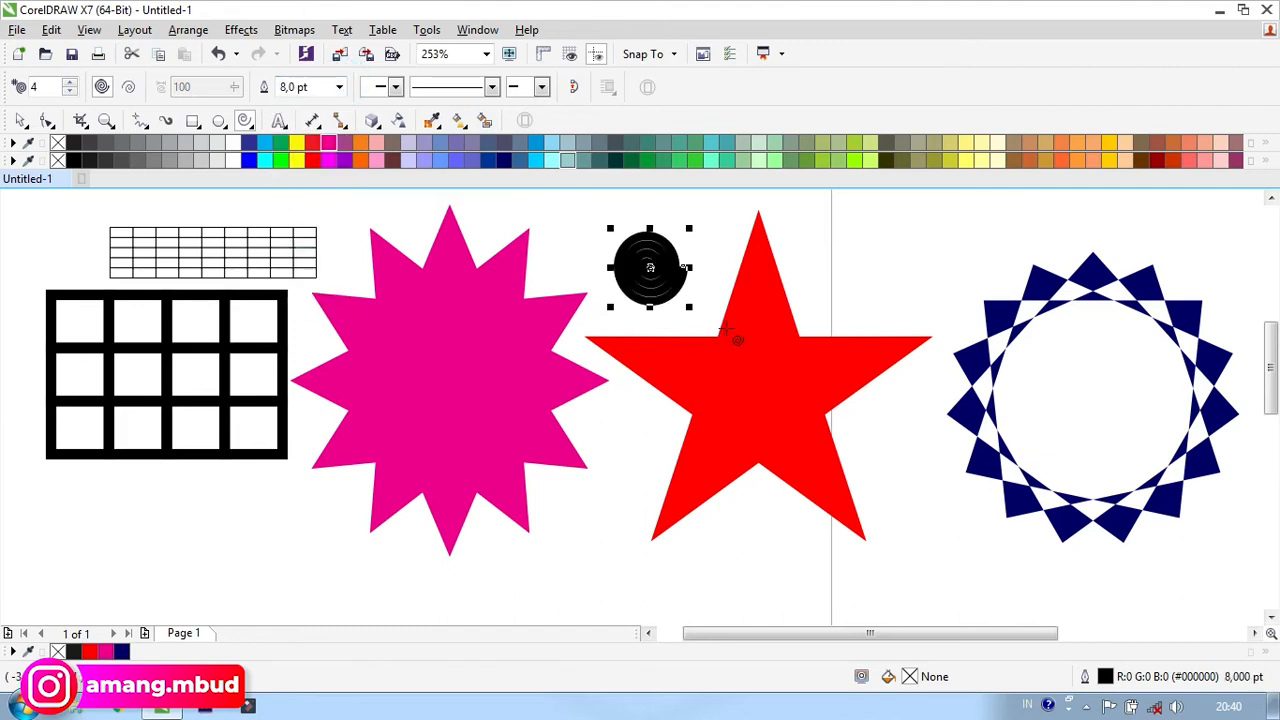
- Enlarge the black spiral to more than twice its size and move it below the thick-lined grid
drag(693, 311, 826, 416)
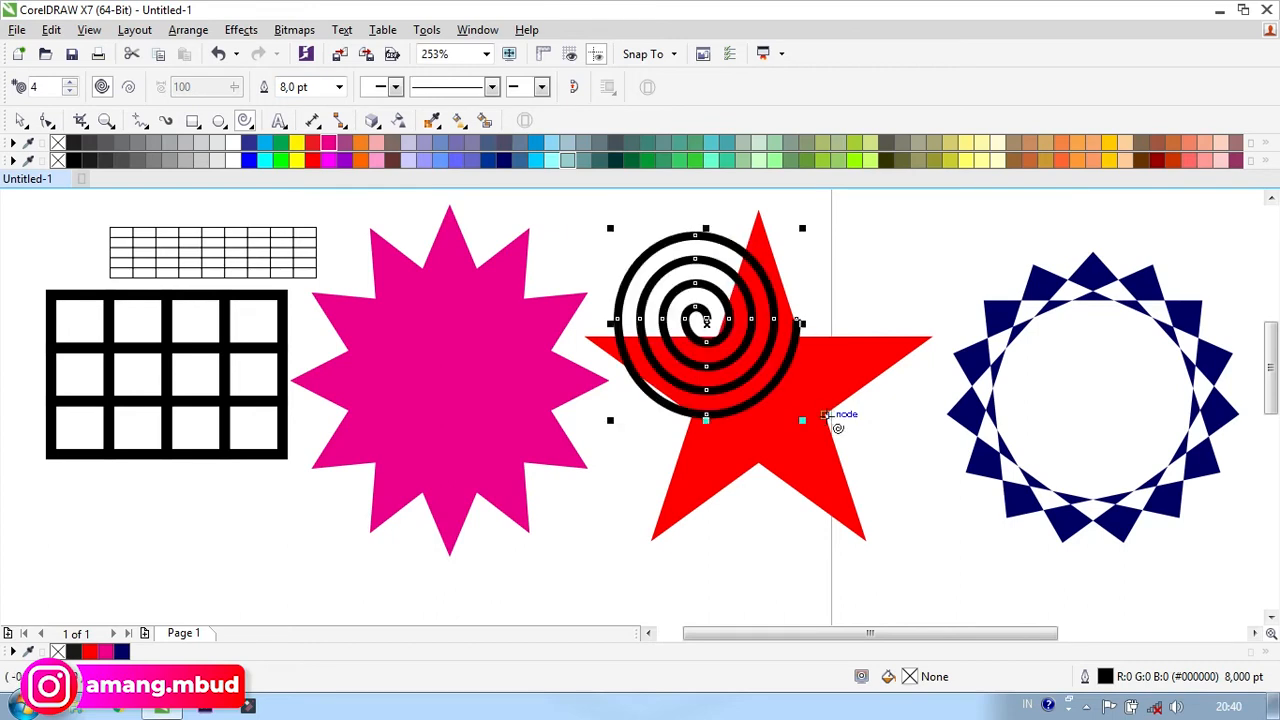
drag(707, 322, 259, 537)
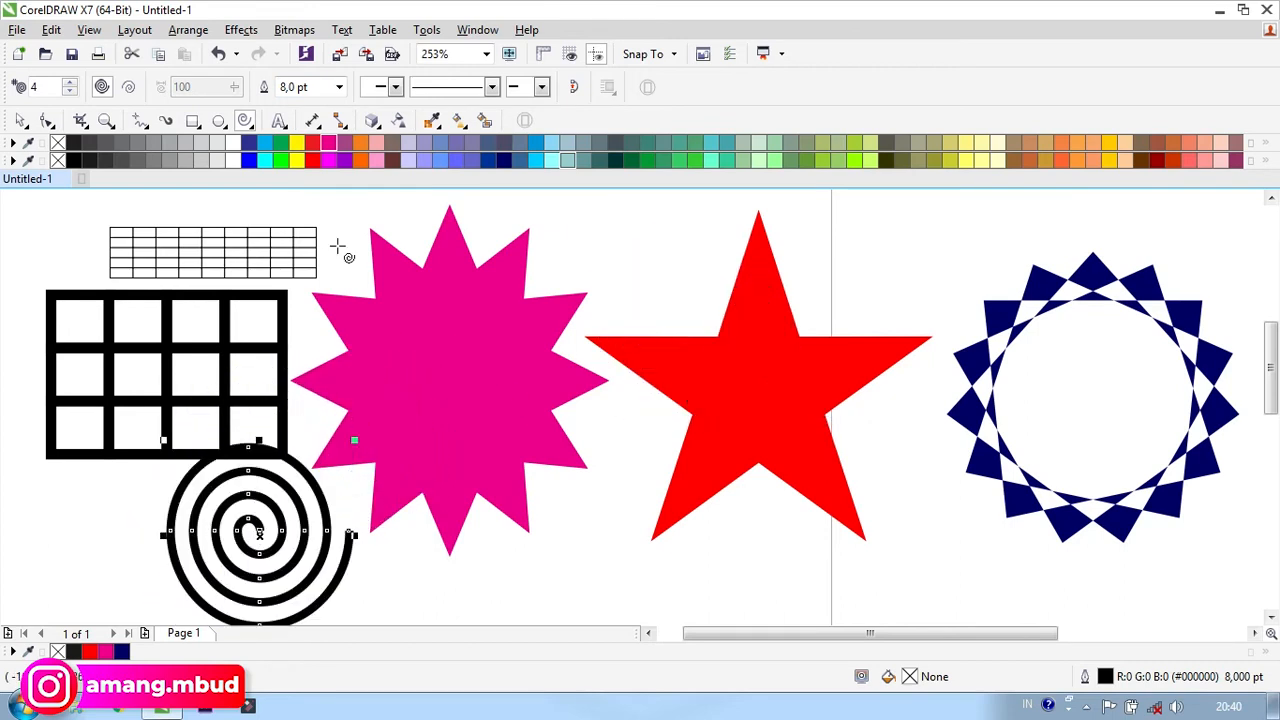
- Give the spiral a magenta fill and a green outline, and place it below the magenta star
click(313, 161)
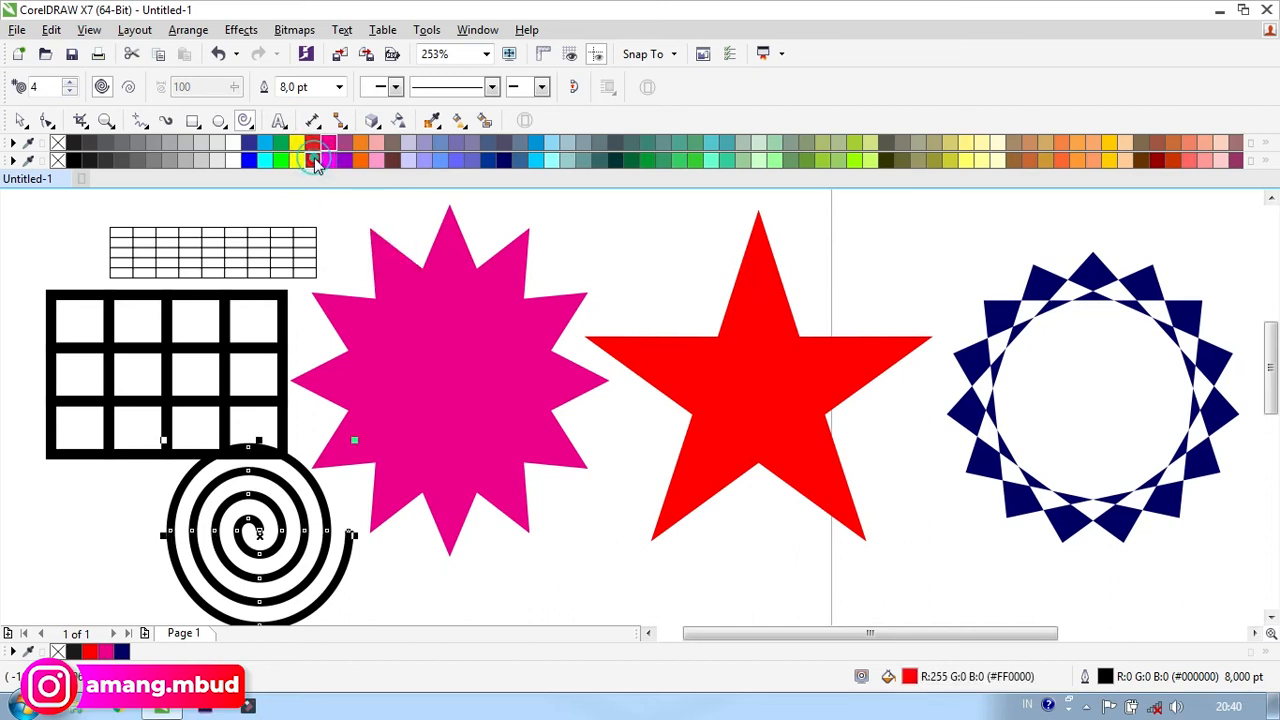
click(313, 158)
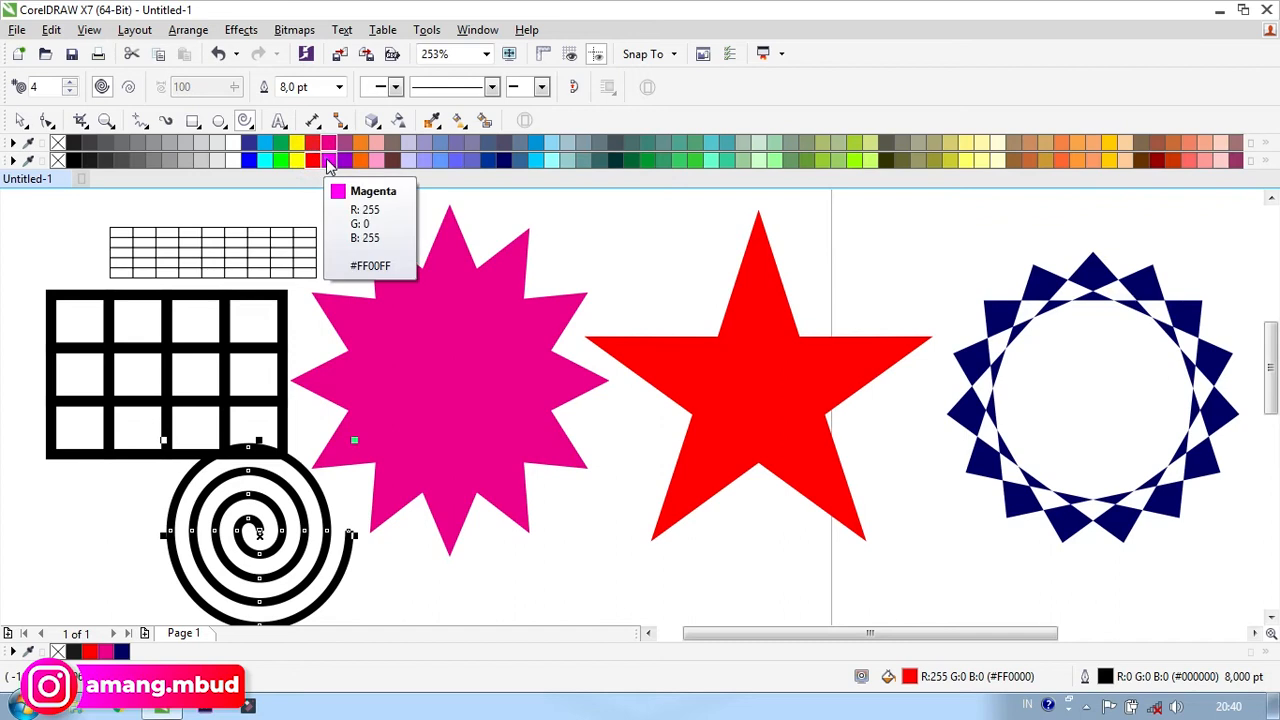
click(326, 160)
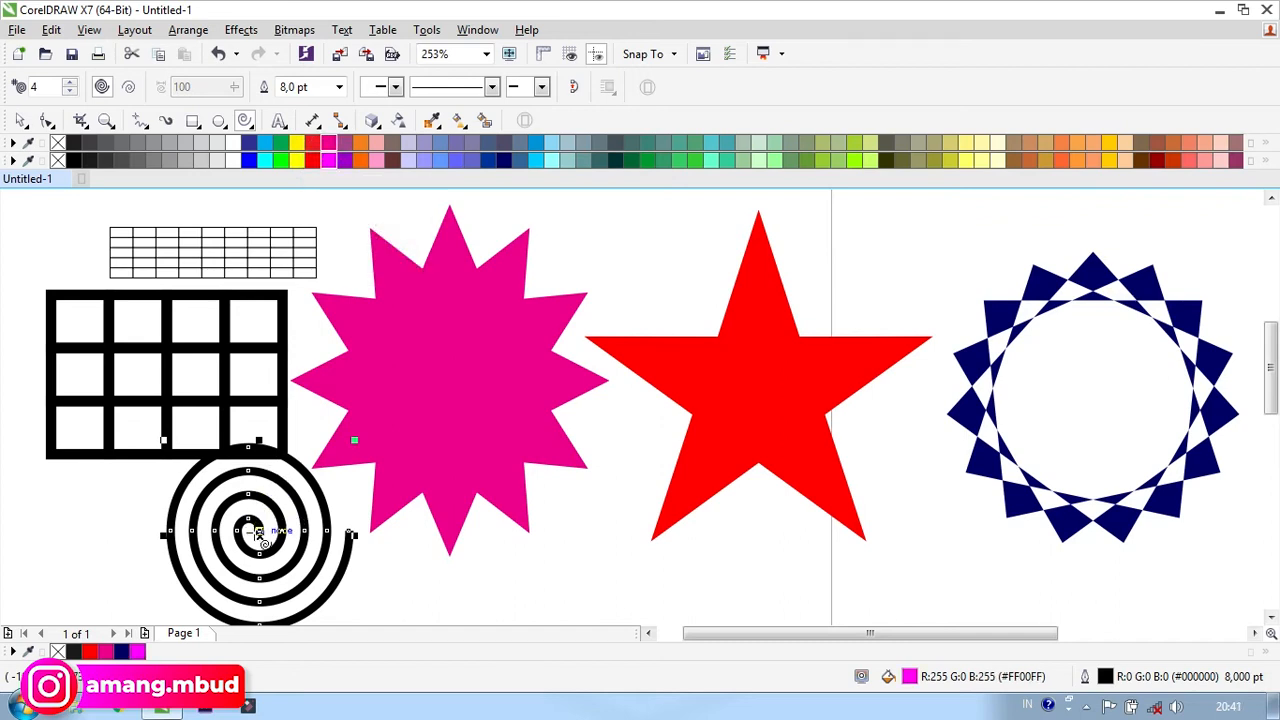
drag(258, 515, 647, 278)
click(325, 144)
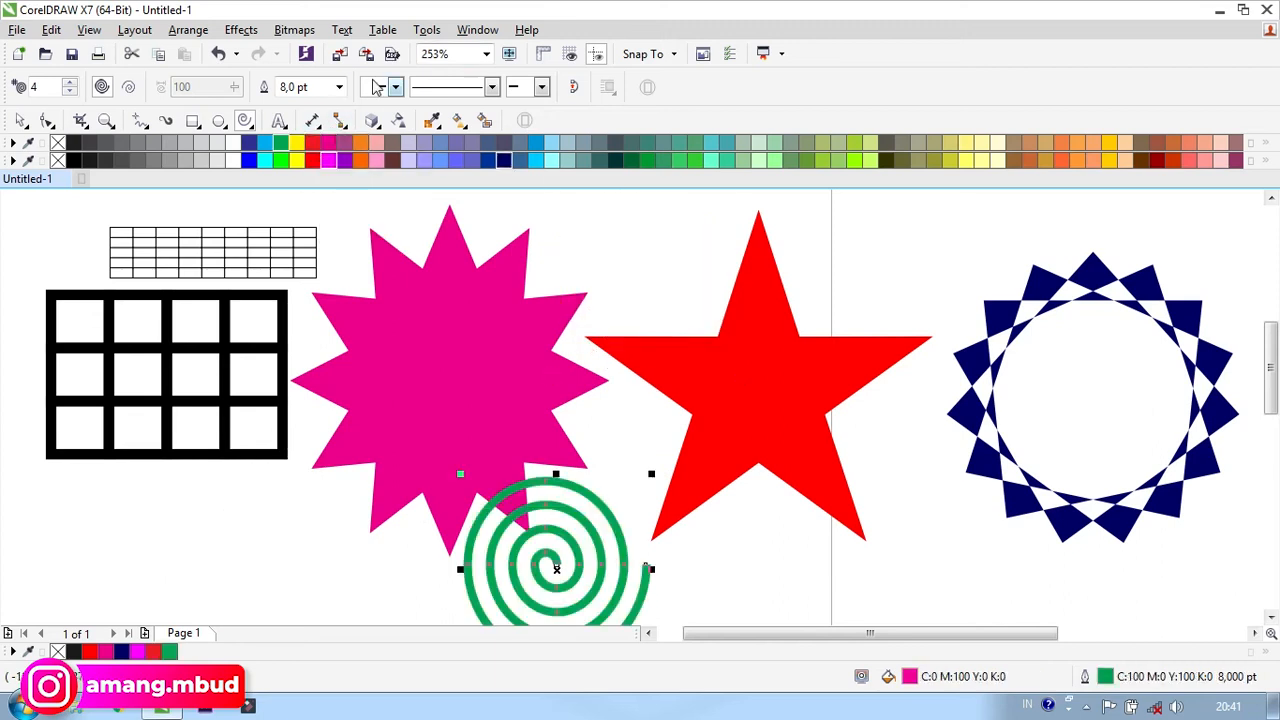
- Apply a widely spaced dashed line style to the green spiral and move it between the red and dark blue stars
click(459, 94)
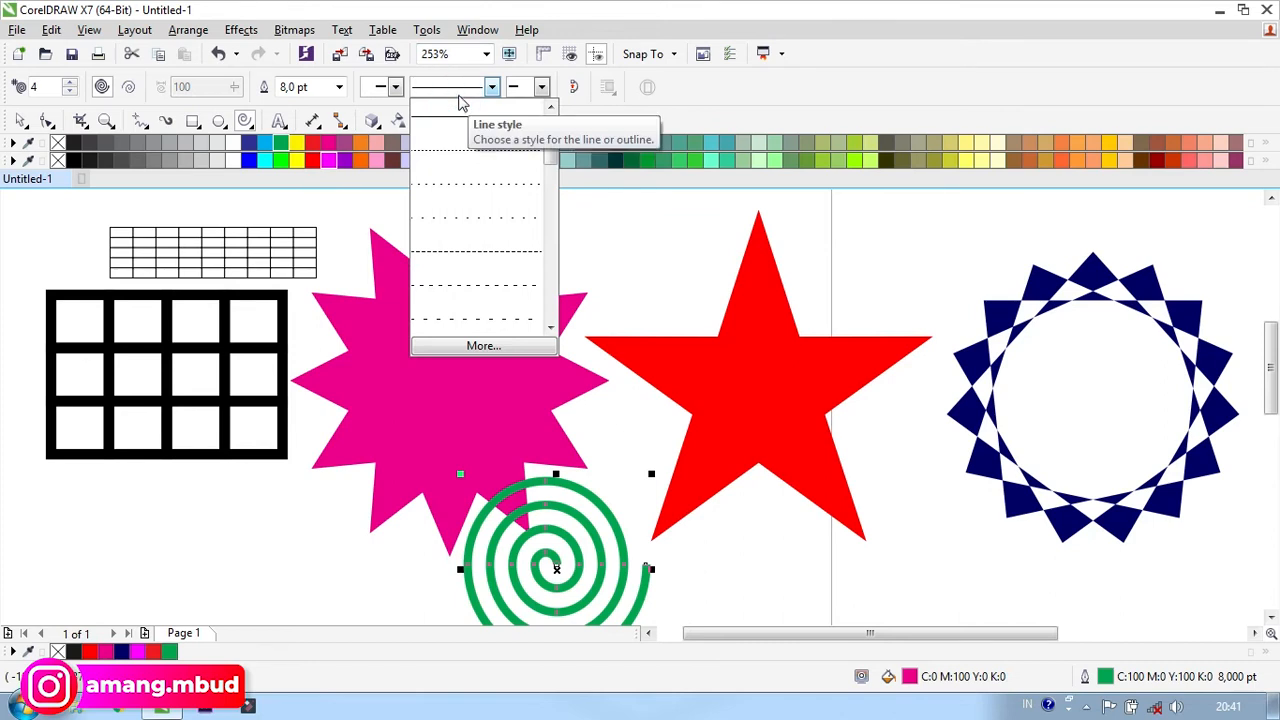
drag(549, 145, 550, 182)
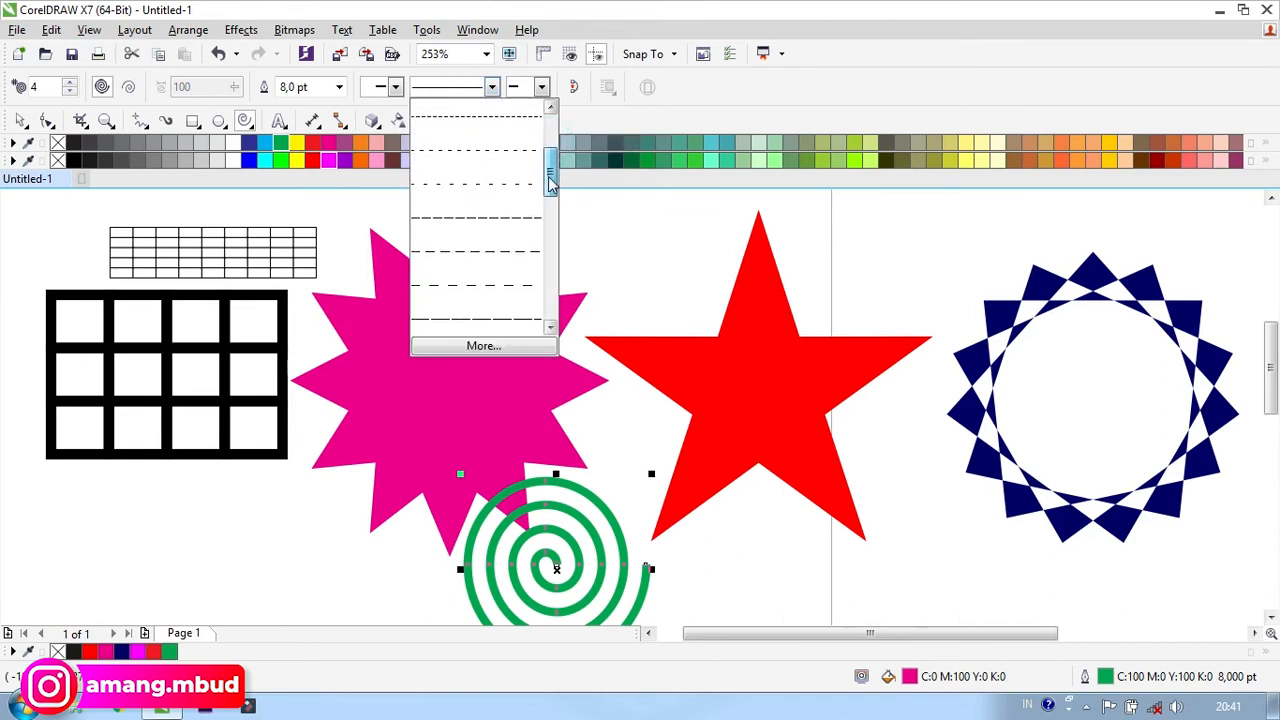
click(484, 259)
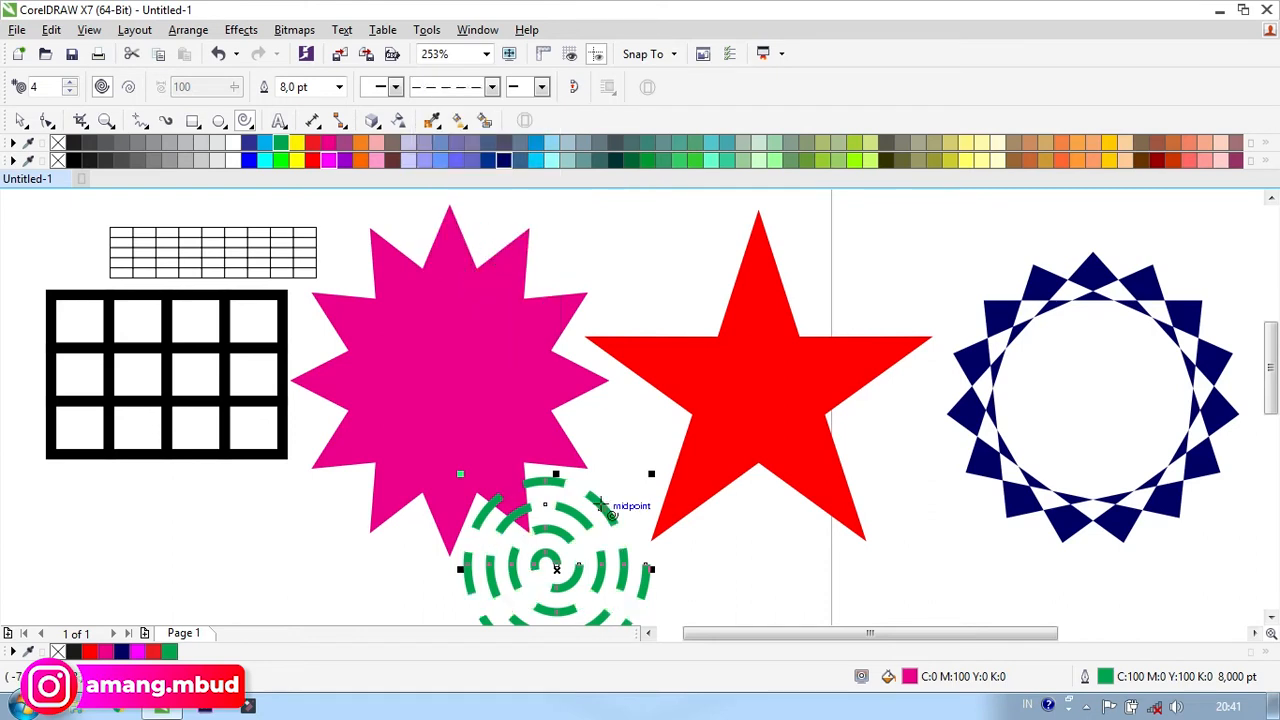
drag(560, 560, 920, 527)
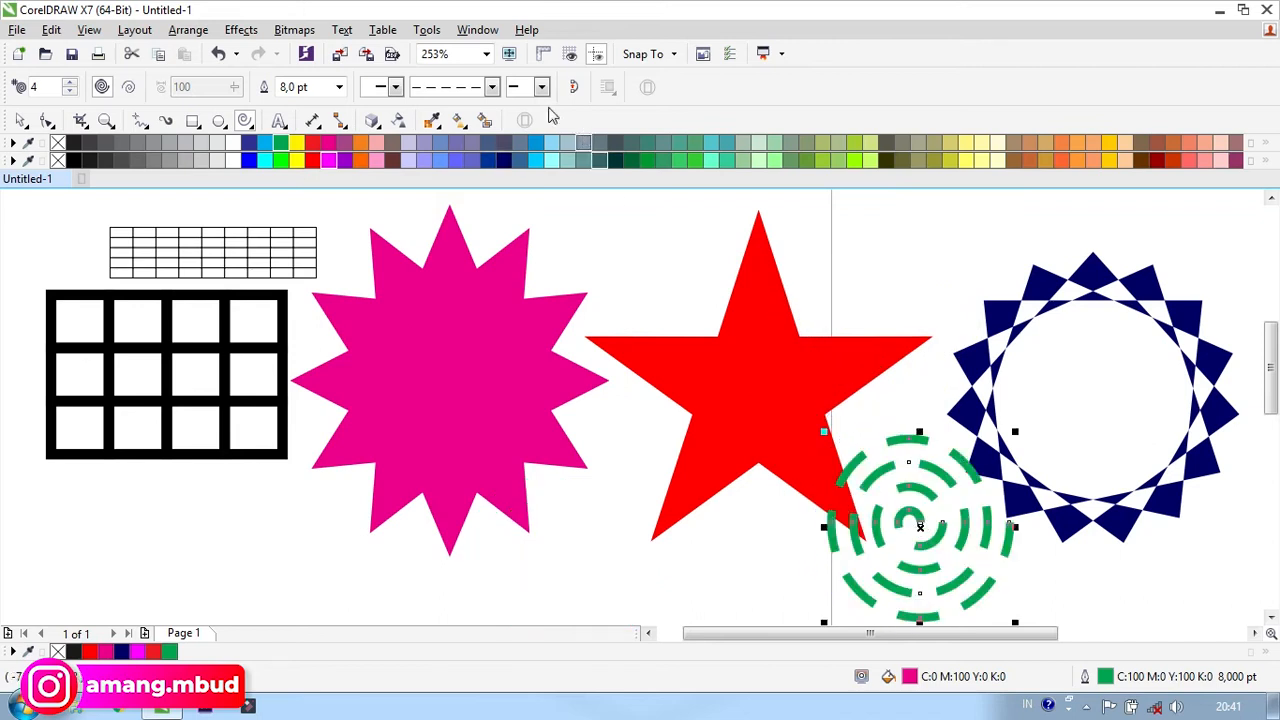
- Add an end arrowhead to the dashed green spiral and move the spiral back between the magenta and red stars
click(490, 88)
click(488, 87)
click(538, 90)
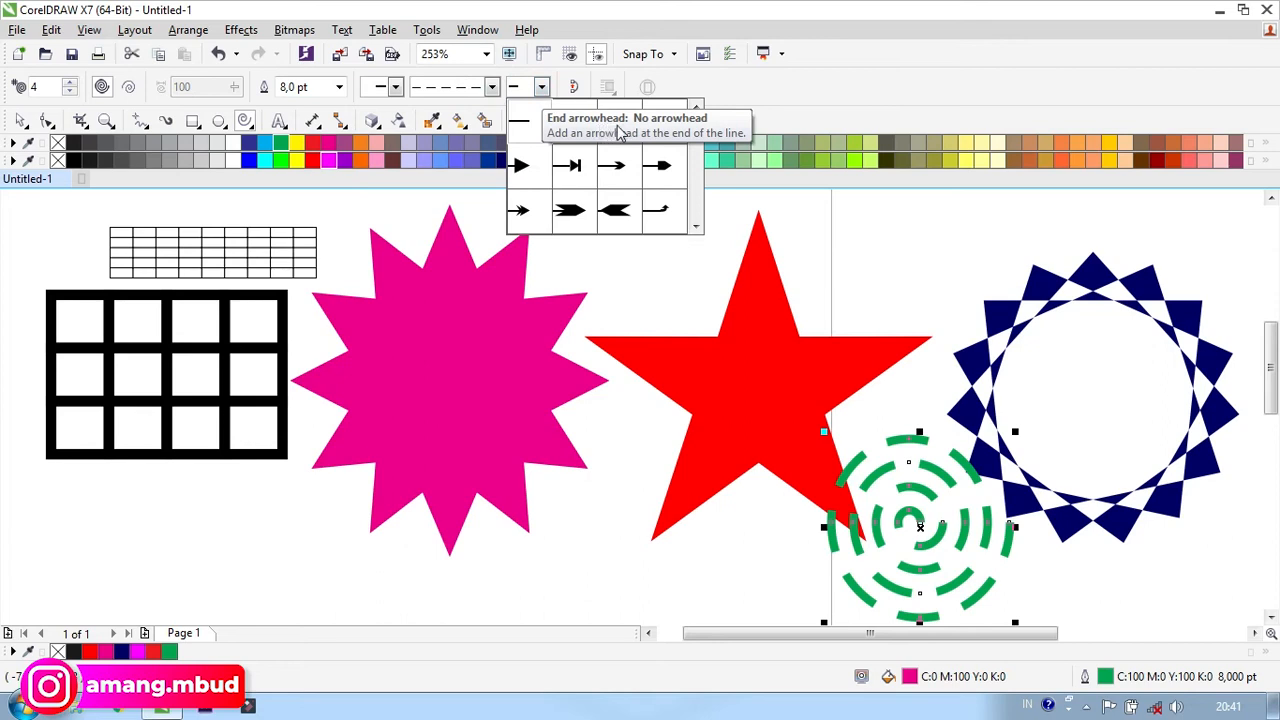
click(618, 172)
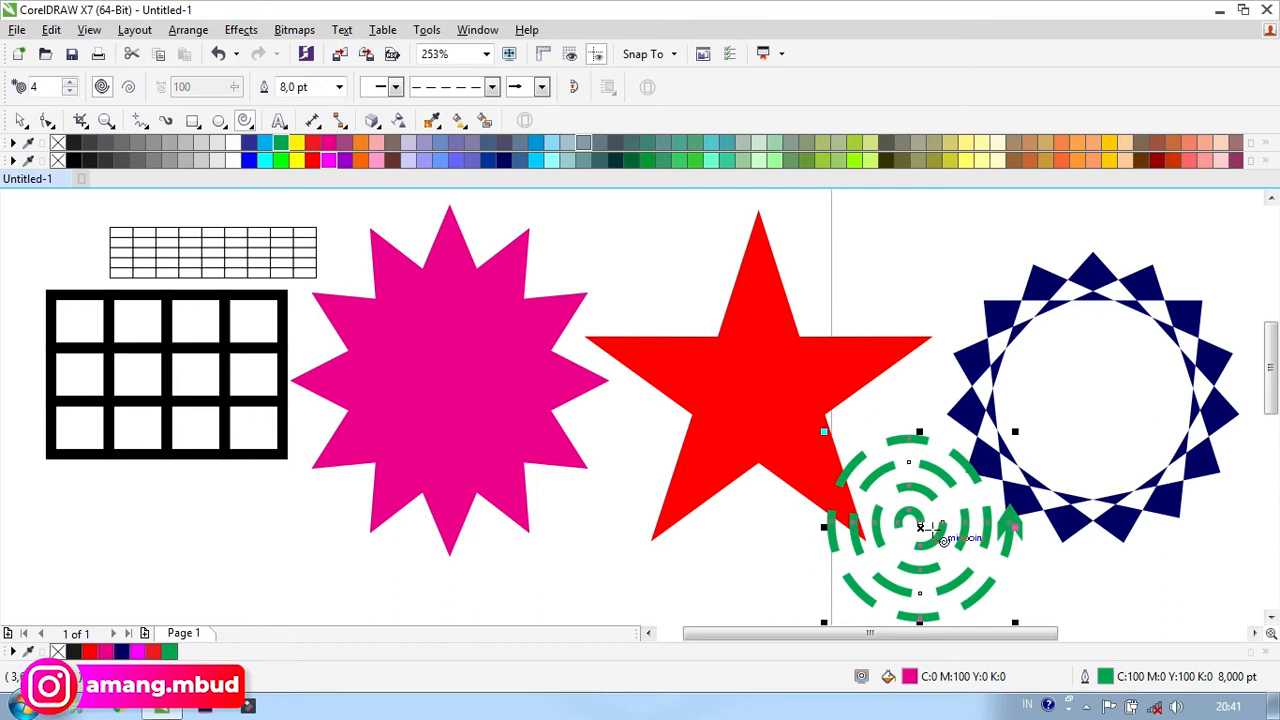
drag(920, 527, 607, 542)
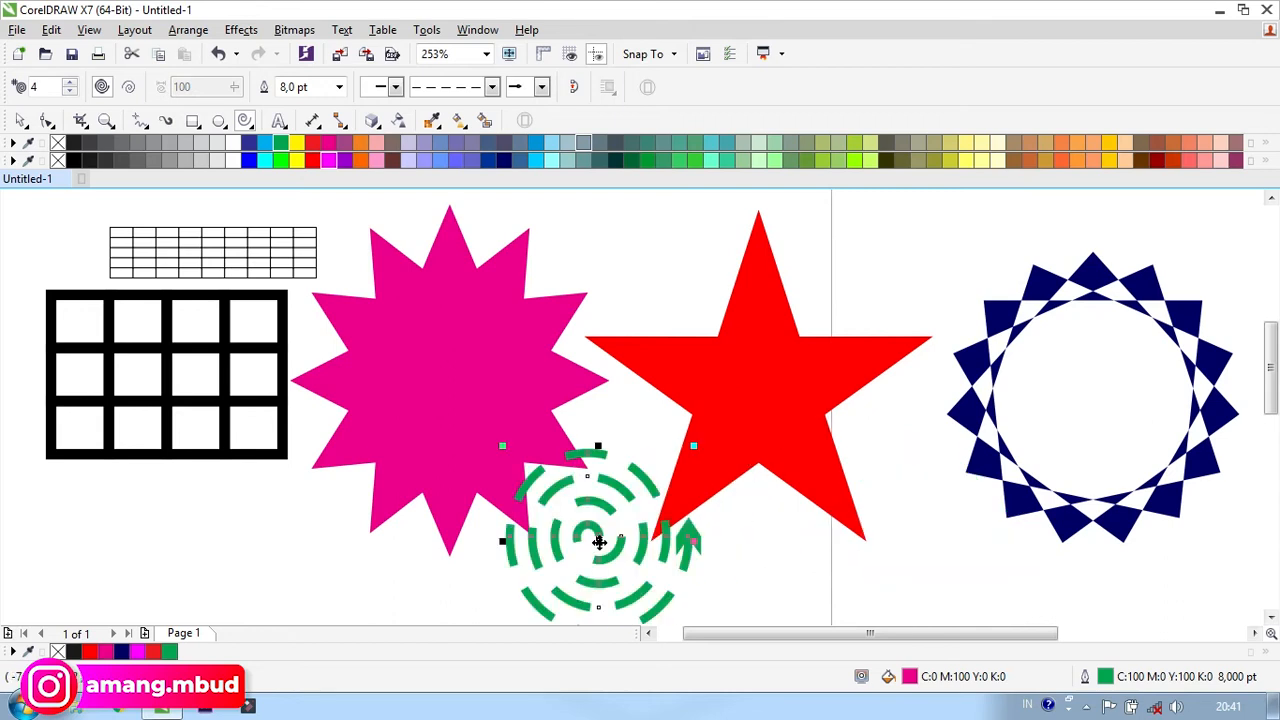
- Change the green spiral's end arrowhead to the double-barbed arrow and add an arrowhead at its start
click(541, 87)
click(543, 206)
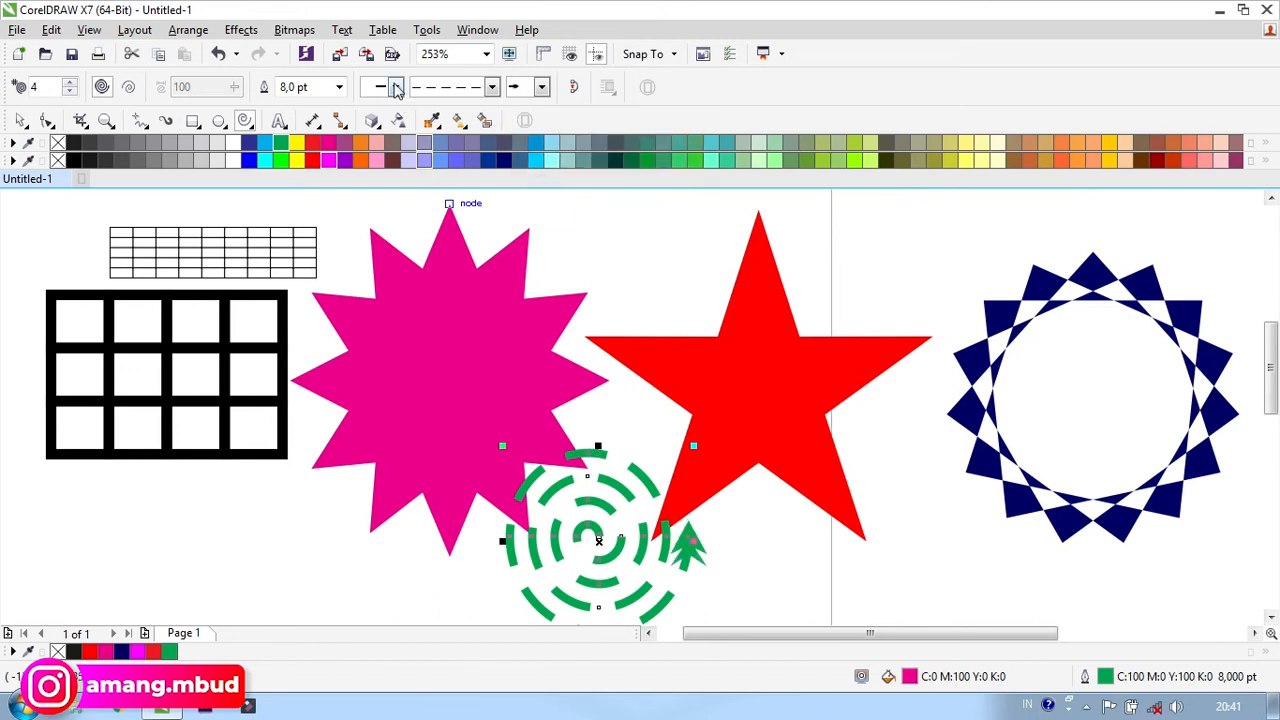
click(395, 87)
click(406, 214)
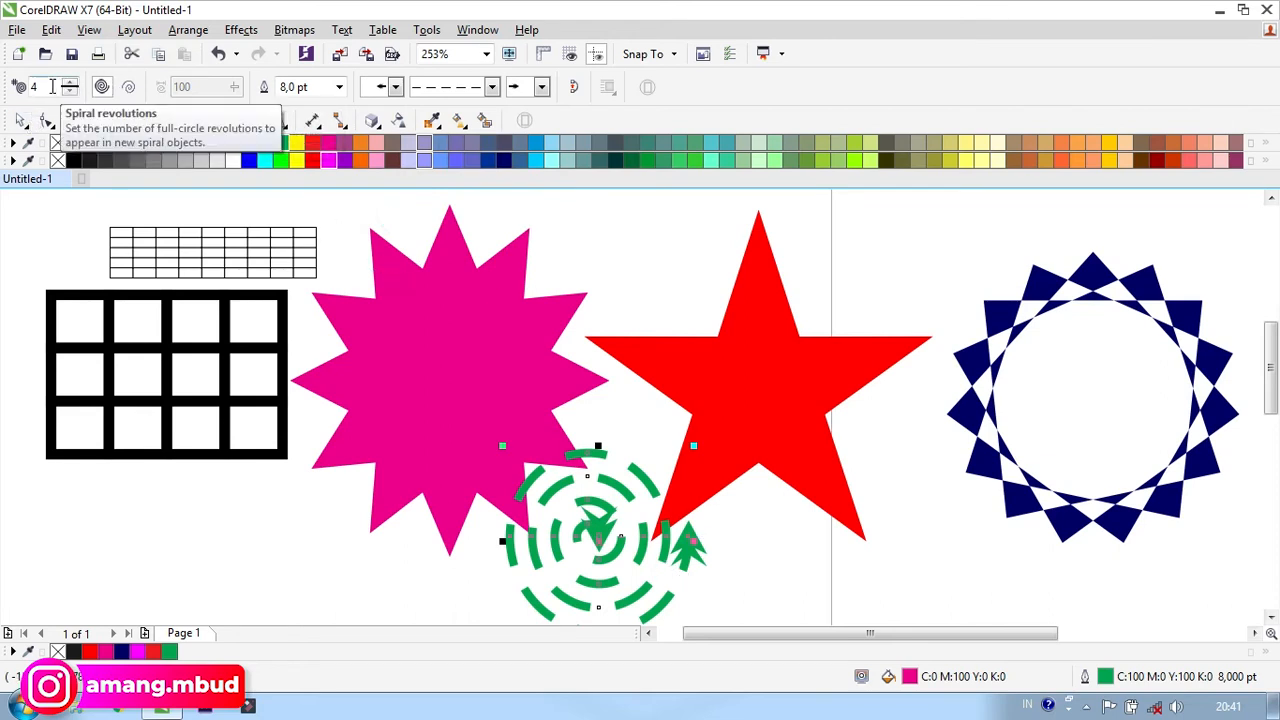
- Draw a second spiral with 8 revolutions and place it over the upper part of the gap between the red and dark blue stars
click(70, 86)
click(70, 86)
click(70, 86)
click(70, 86)
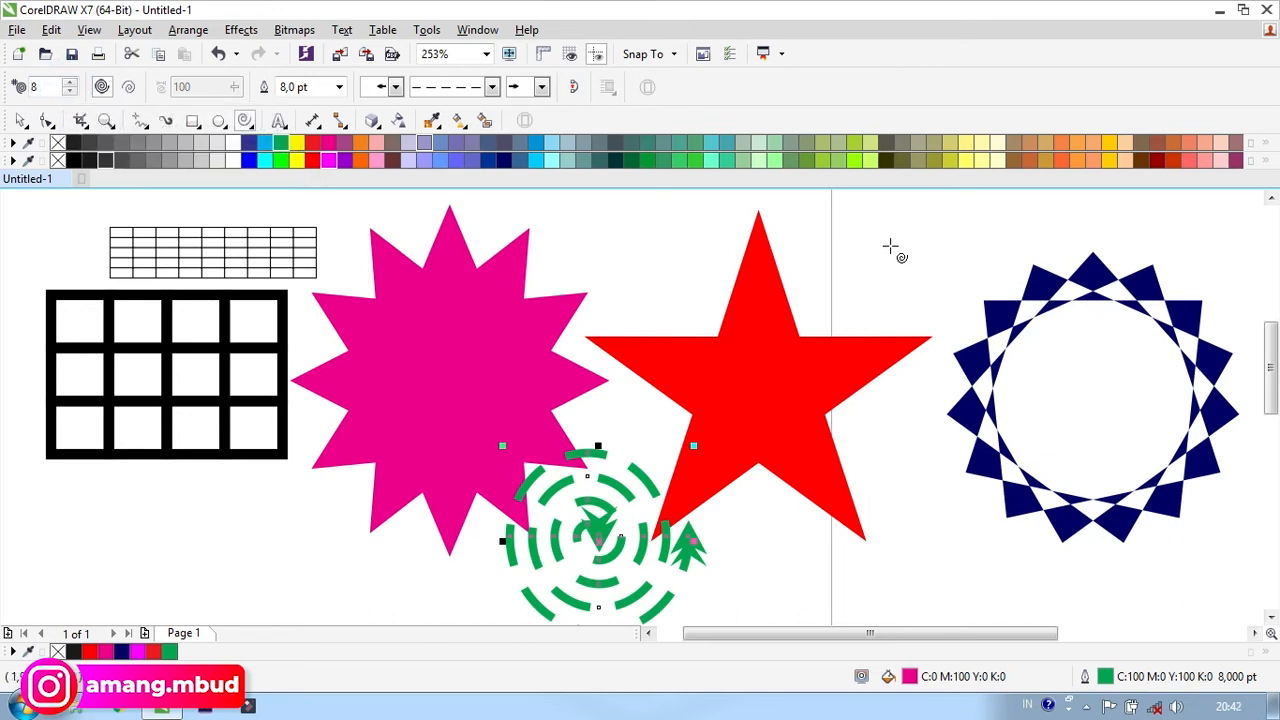
drag(890, 246, 1053, 408)
drag(968, 323, 883, 265)
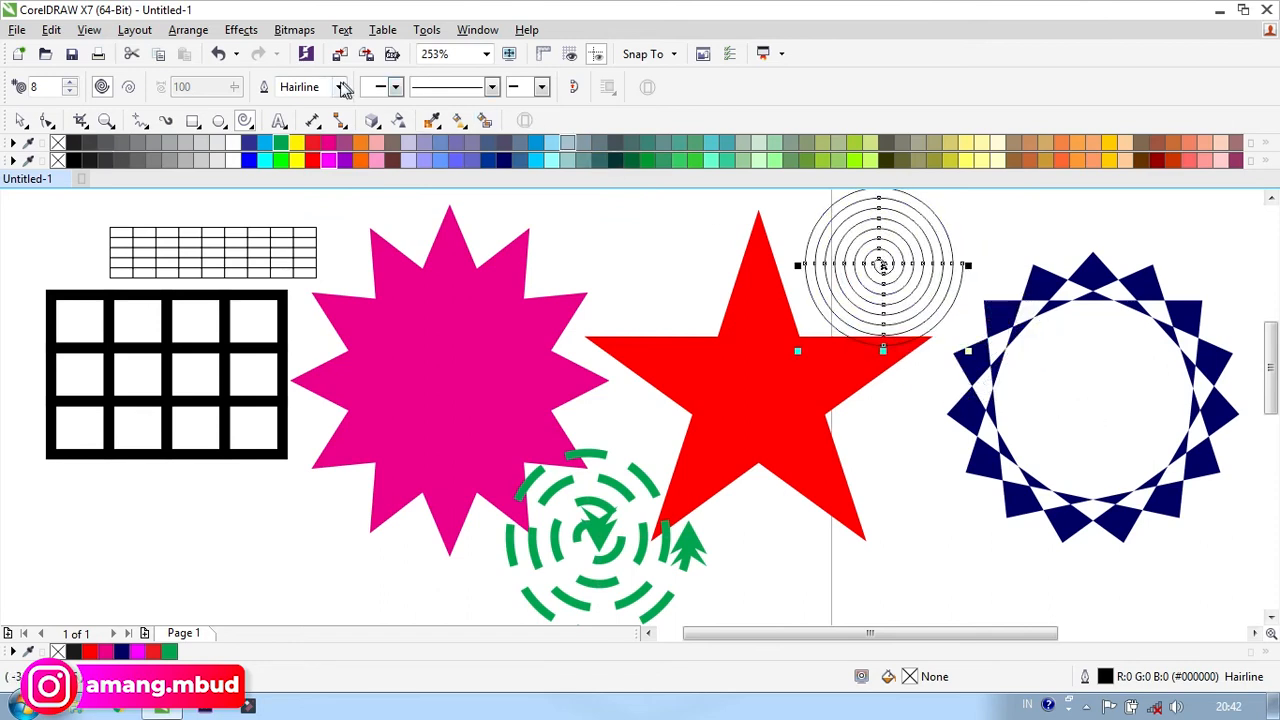
- Give the 8-revolution spiral an 8 pt outline and move it down beside the red star's lower point
click(341, 87)
click(302, 236)
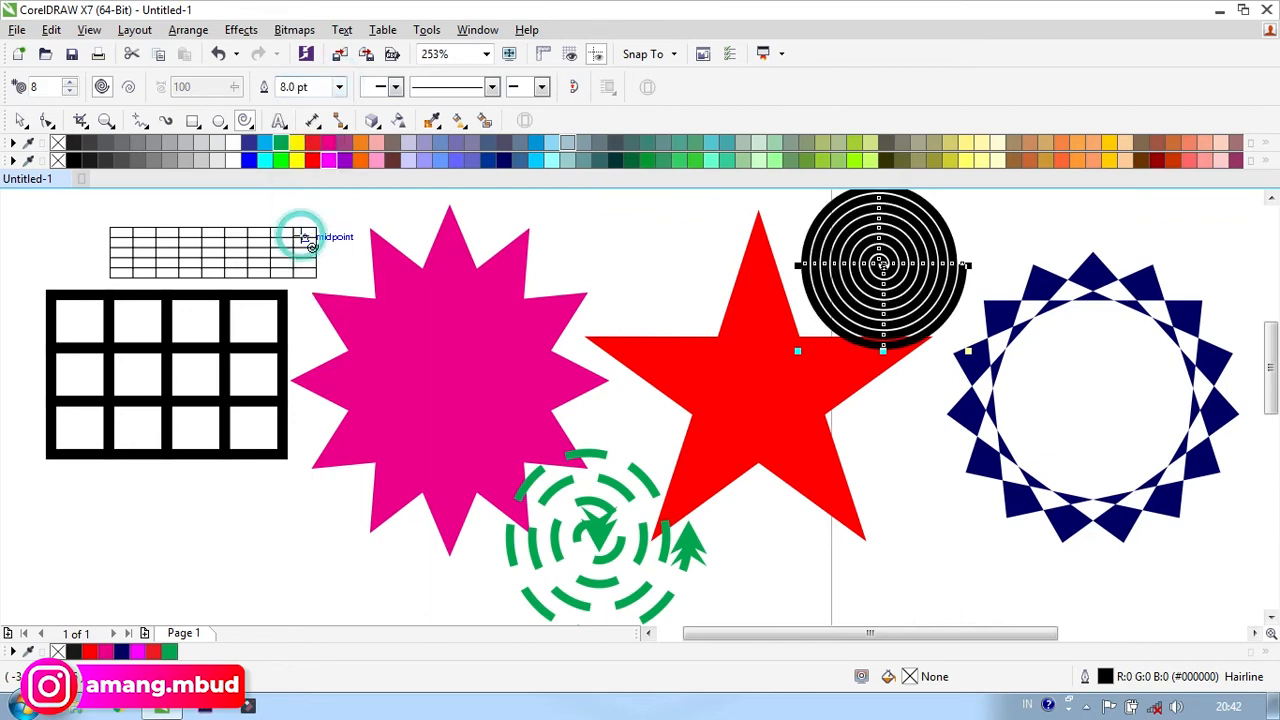
drag(882, 268, 922, 536)
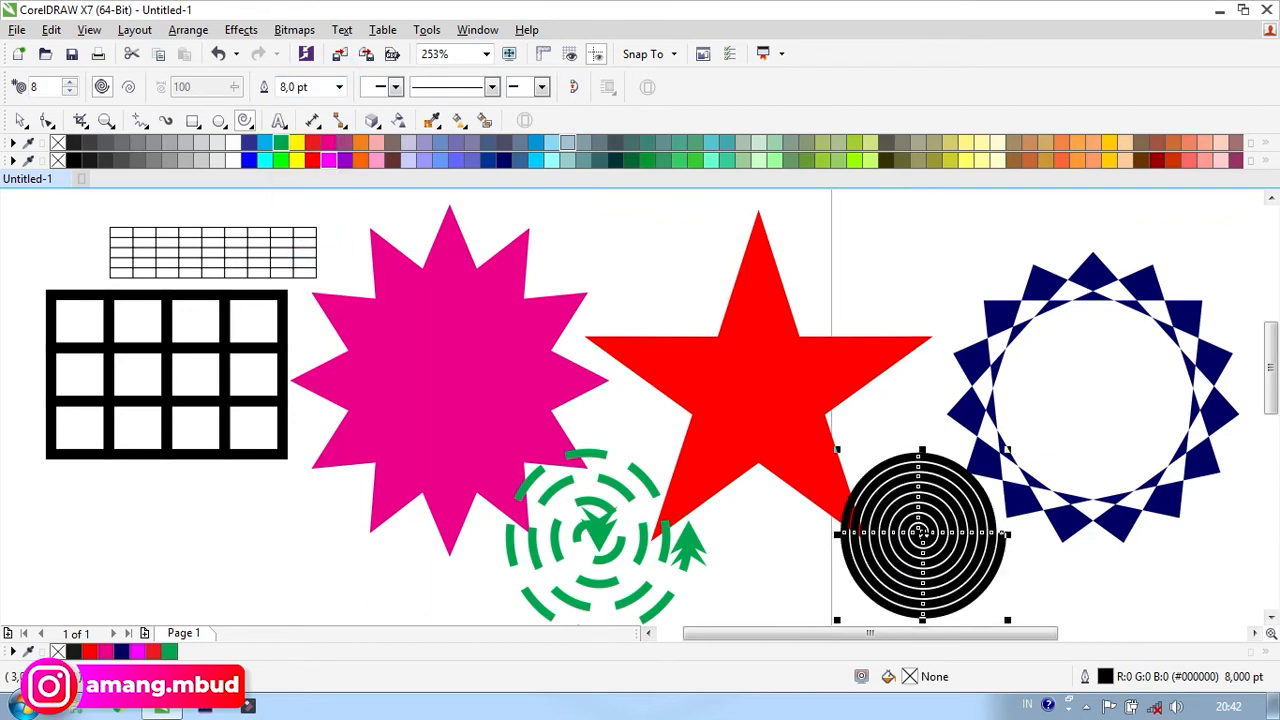
- Apply a short-dashed line style to the 8-revolution spiral and colour its outline blue (#0000FF)
click(493, 87)
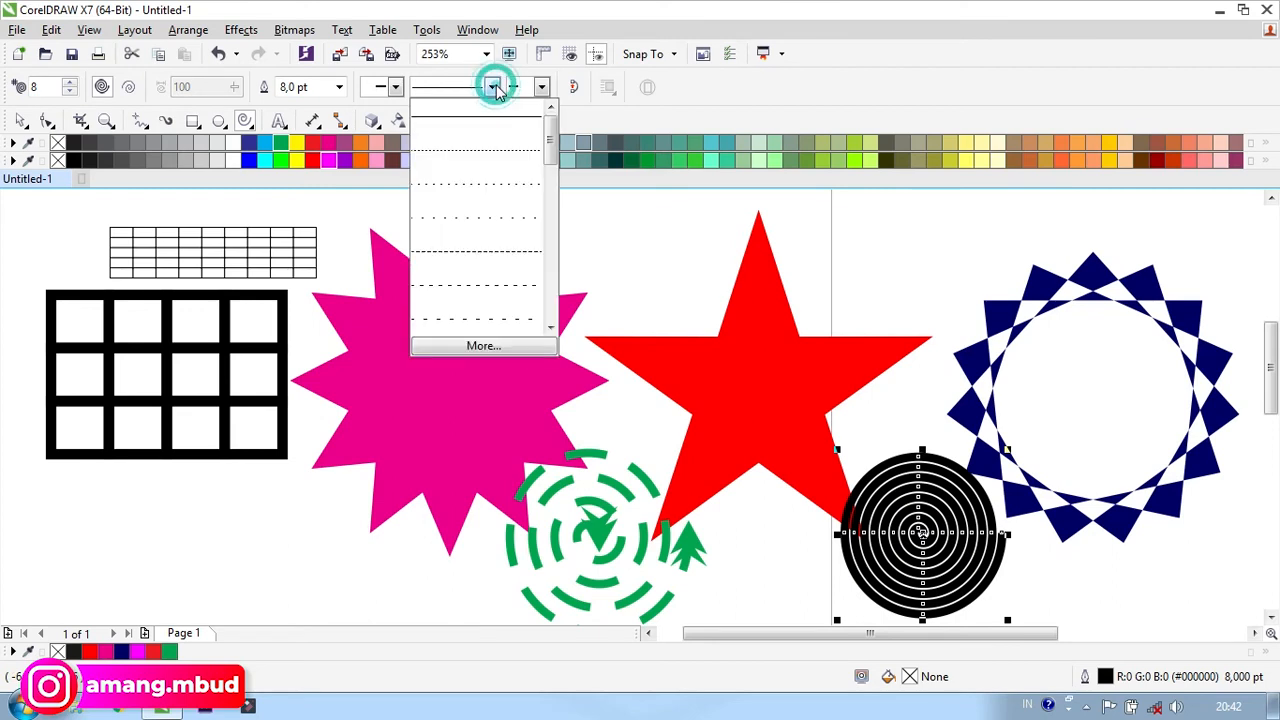
click(490, 257)
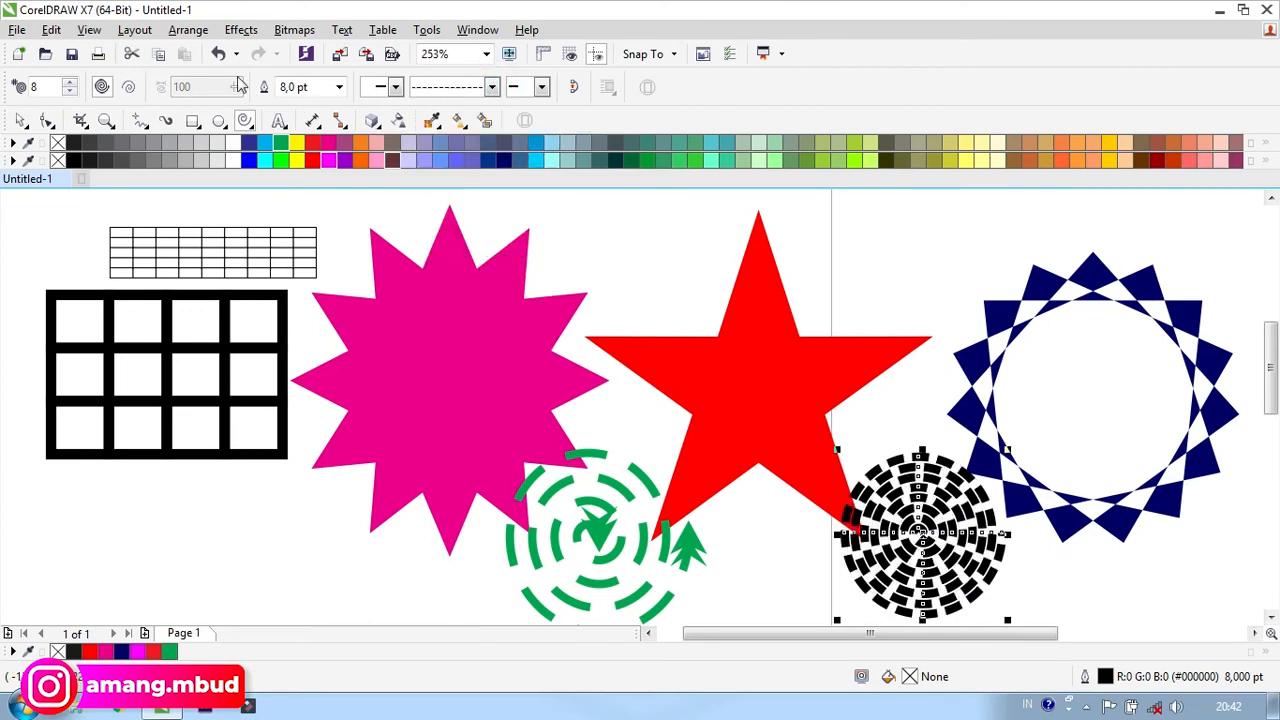
right_click(249, 161)
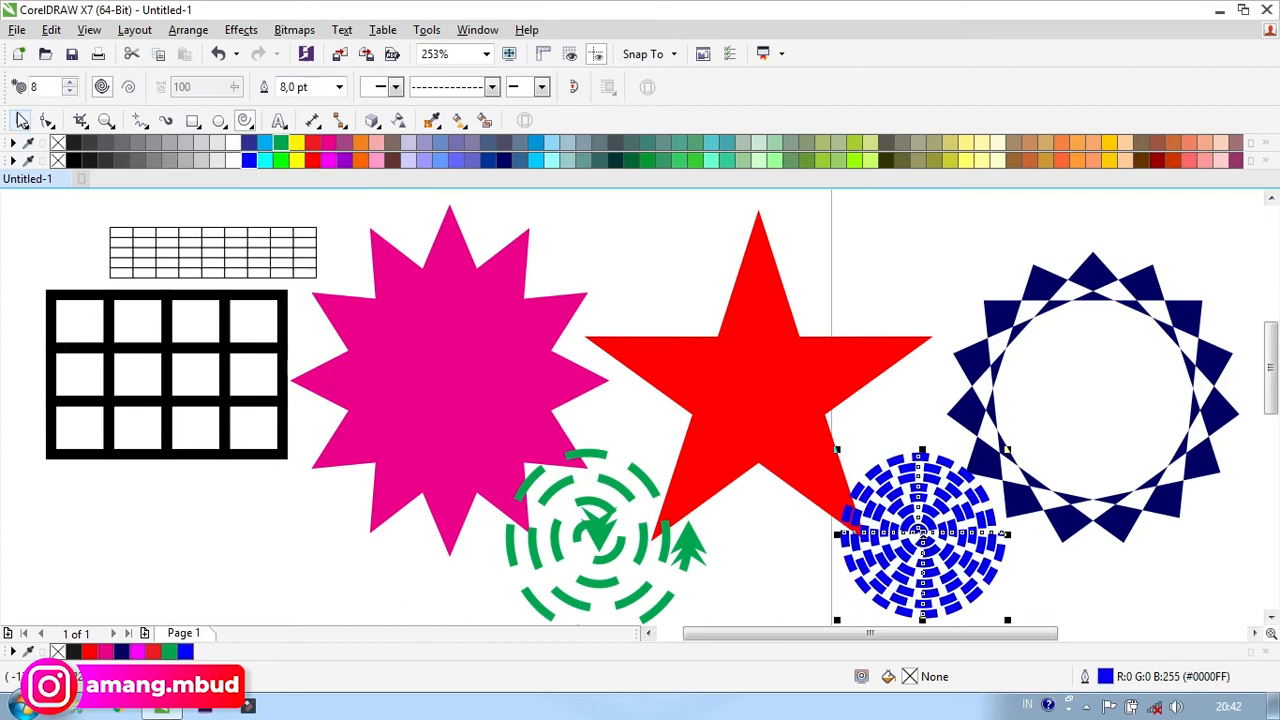
- Delete all the sample shapes from the drawing
click(84, 222)
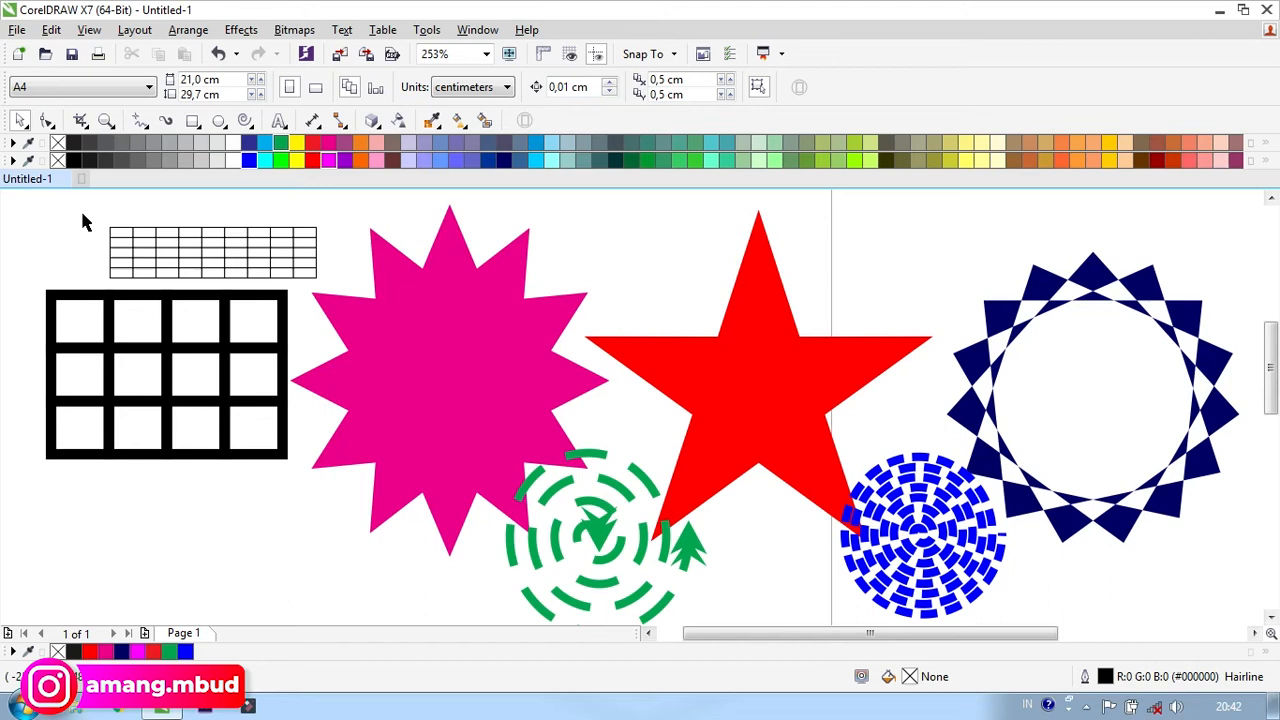
key(ctrl+a)
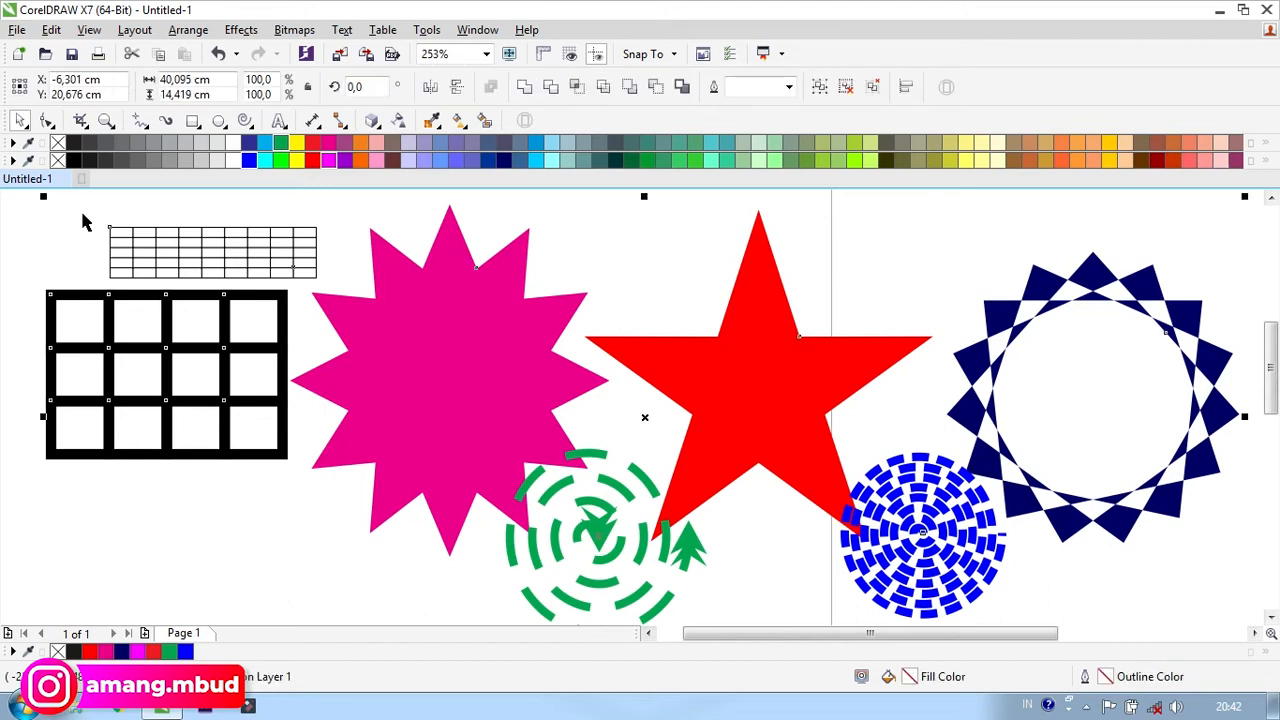
key(Delete)
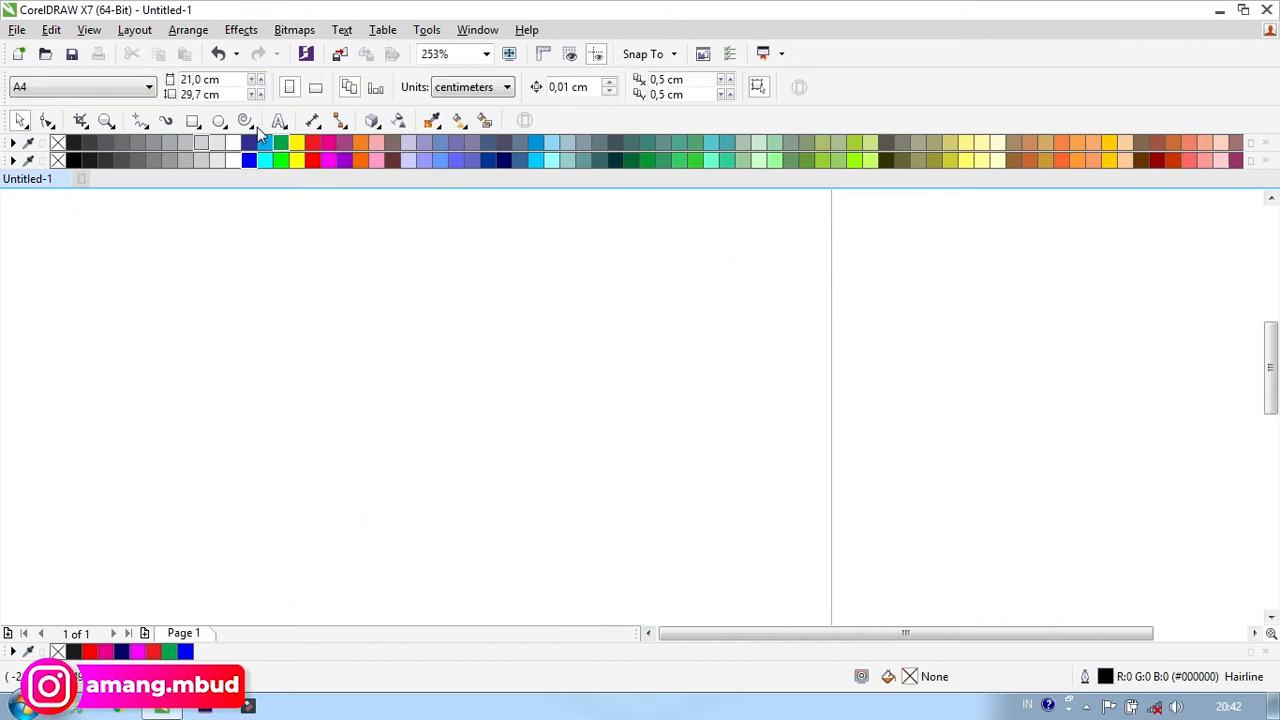
- Draw a prohibition-sign basic shape about 6.5 cm across on the empty area beside the page and move it slightly up and left
click(256, 129)
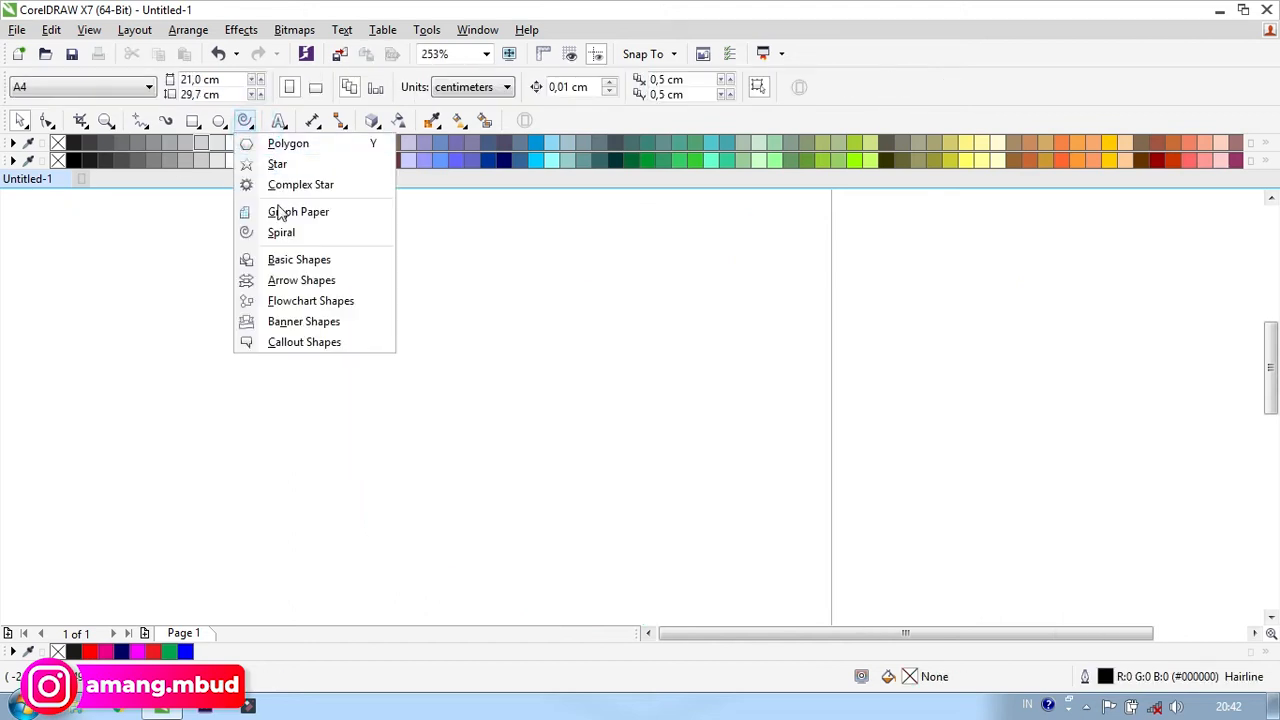
click(292, 264)
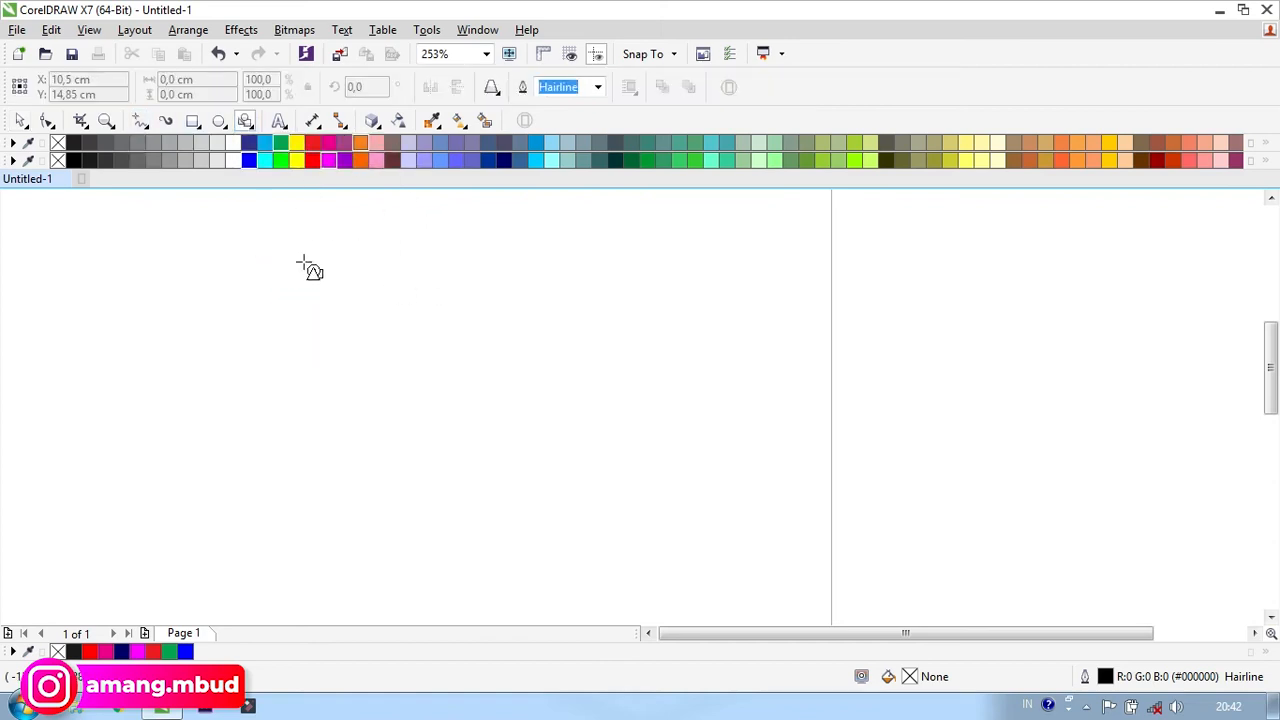
click(492, 90)
click(491, 92)
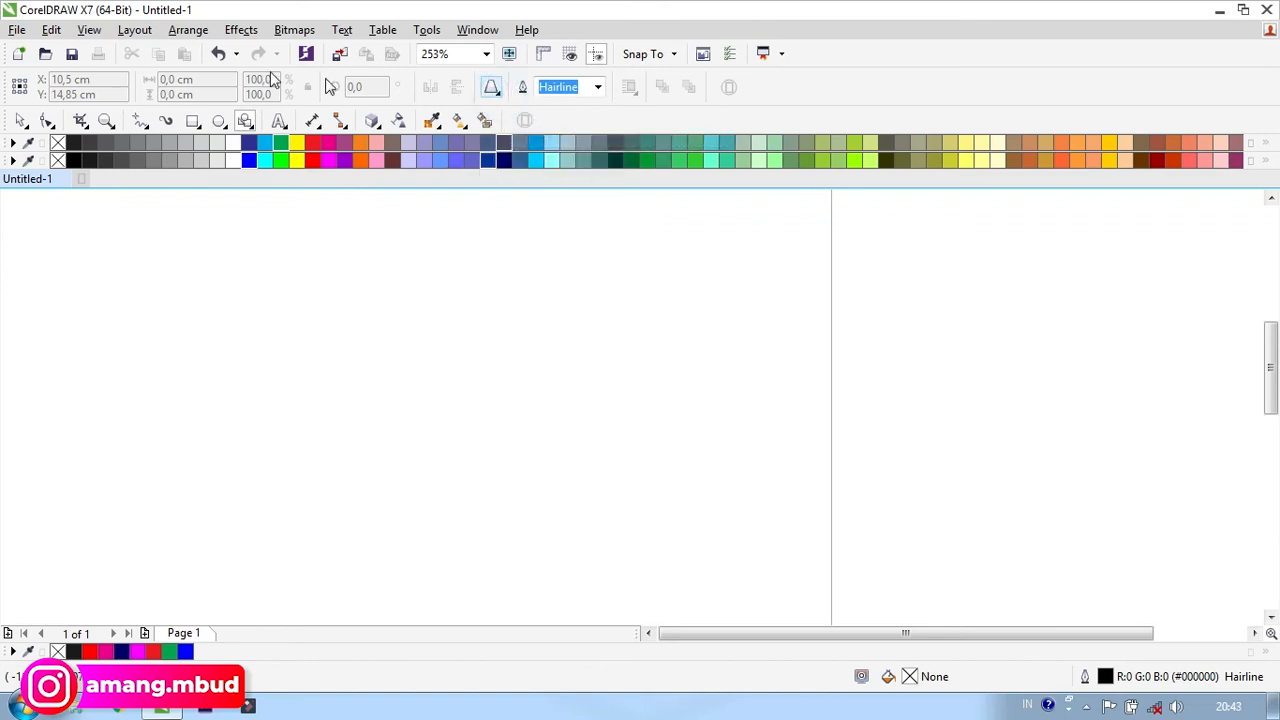
click(493, 89)
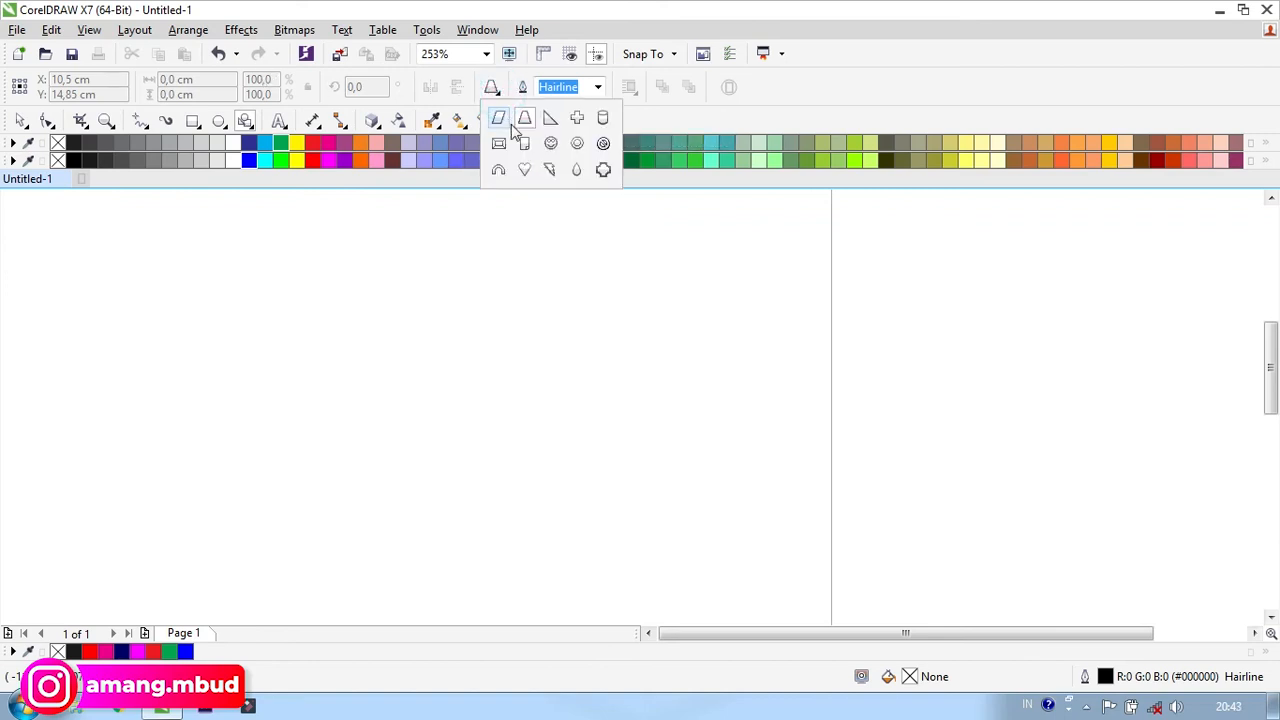
click(603, 145)
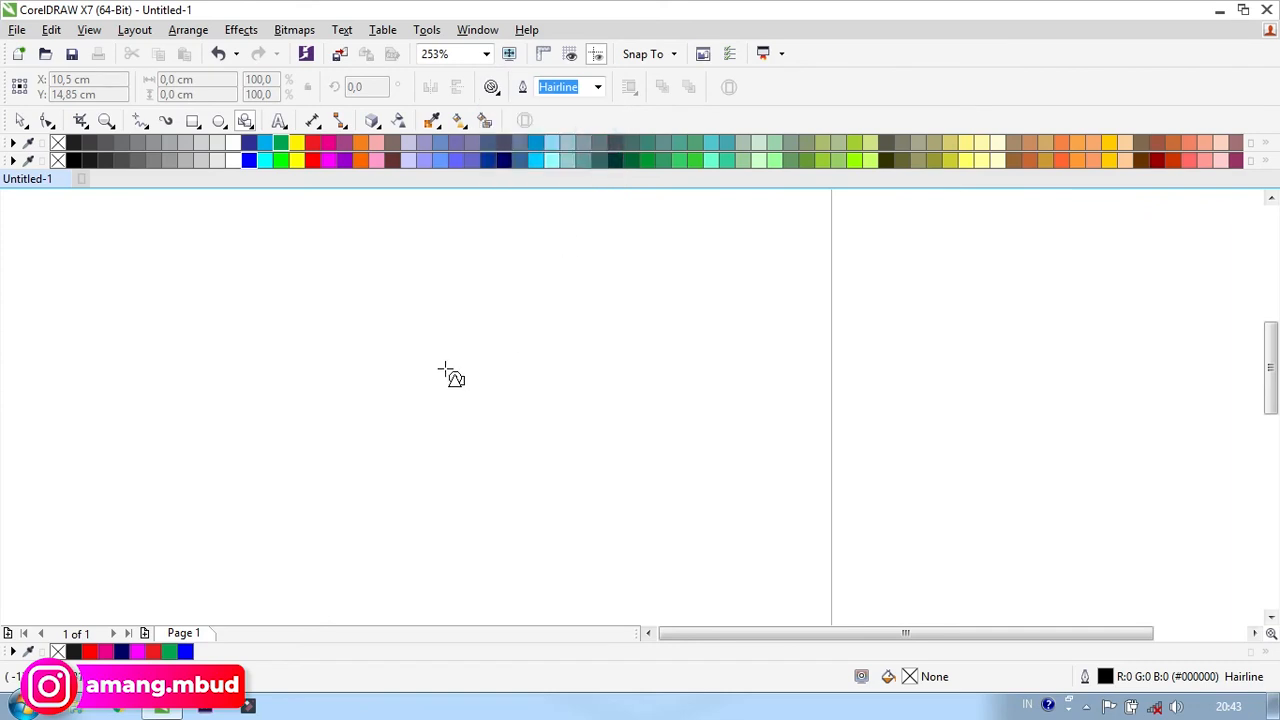
drag(444, 368, 637, 562)
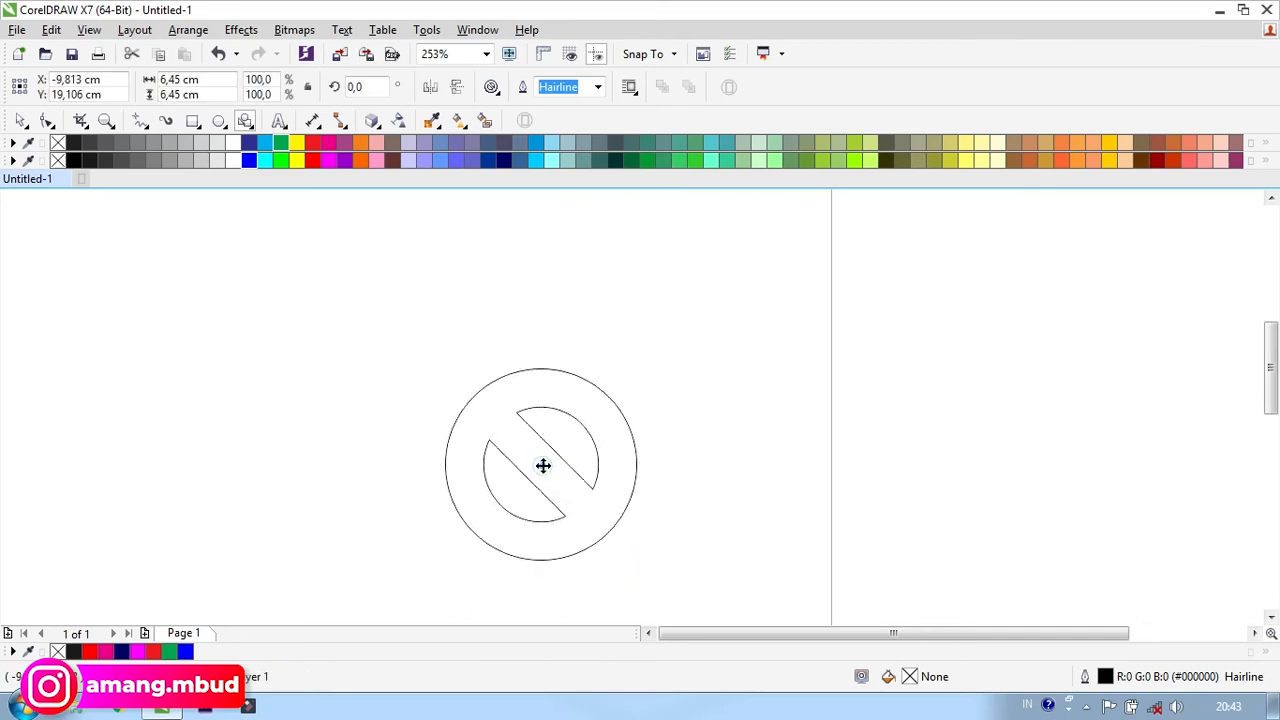
drag(541, 464, 483, 385)
- Give the prohibition sign a 10 pt outline and enlarge its inner cut-outs so the ring and diagonal bar become thinner
click(597, 87)
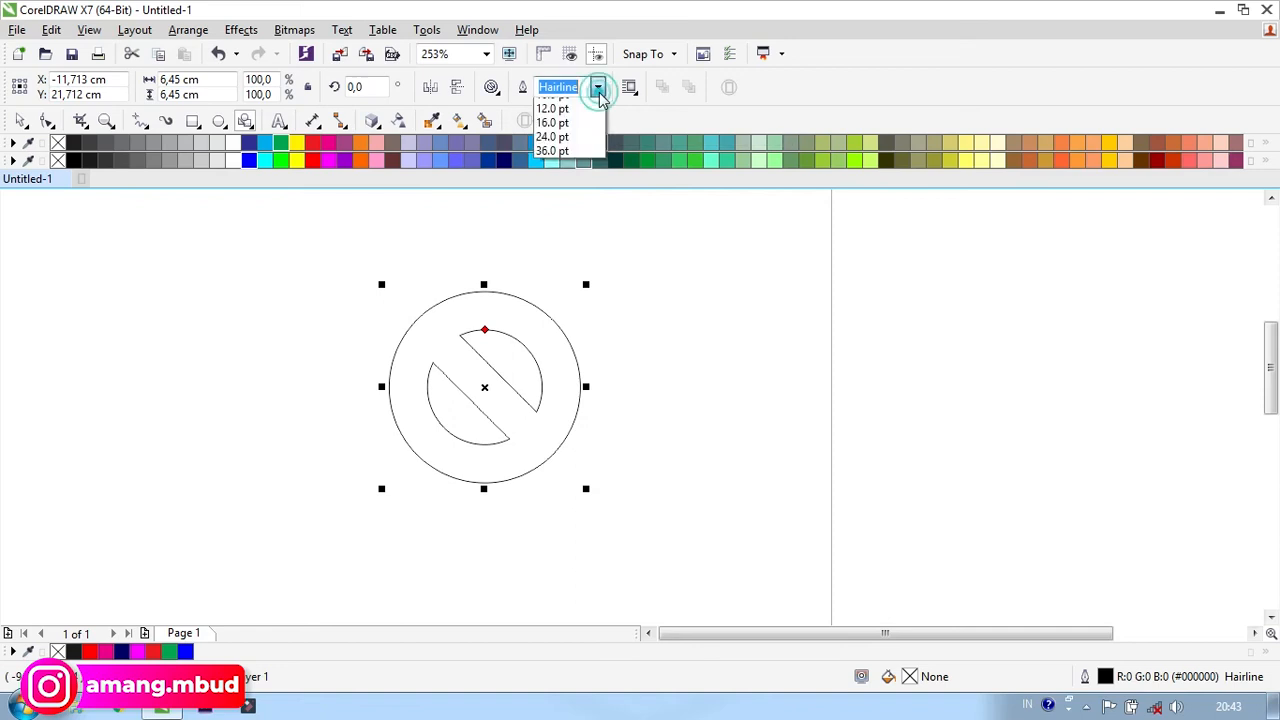
click(571, 205)
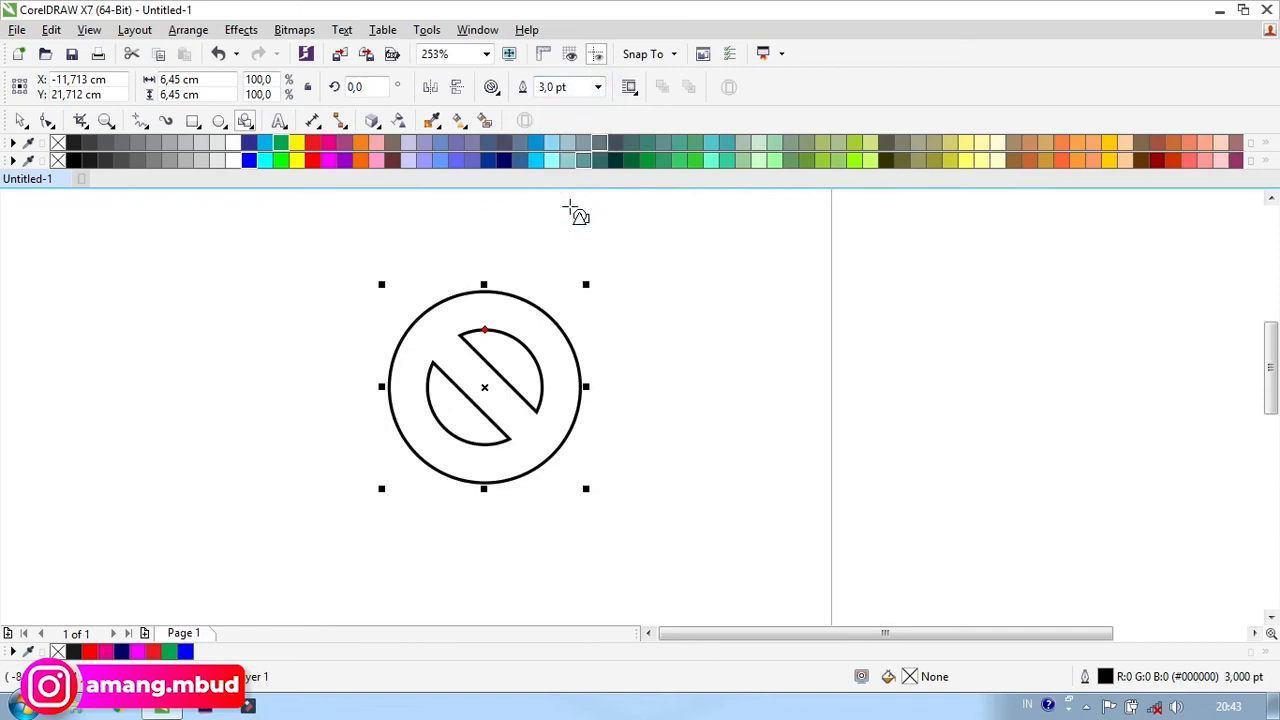
click(598, 87)
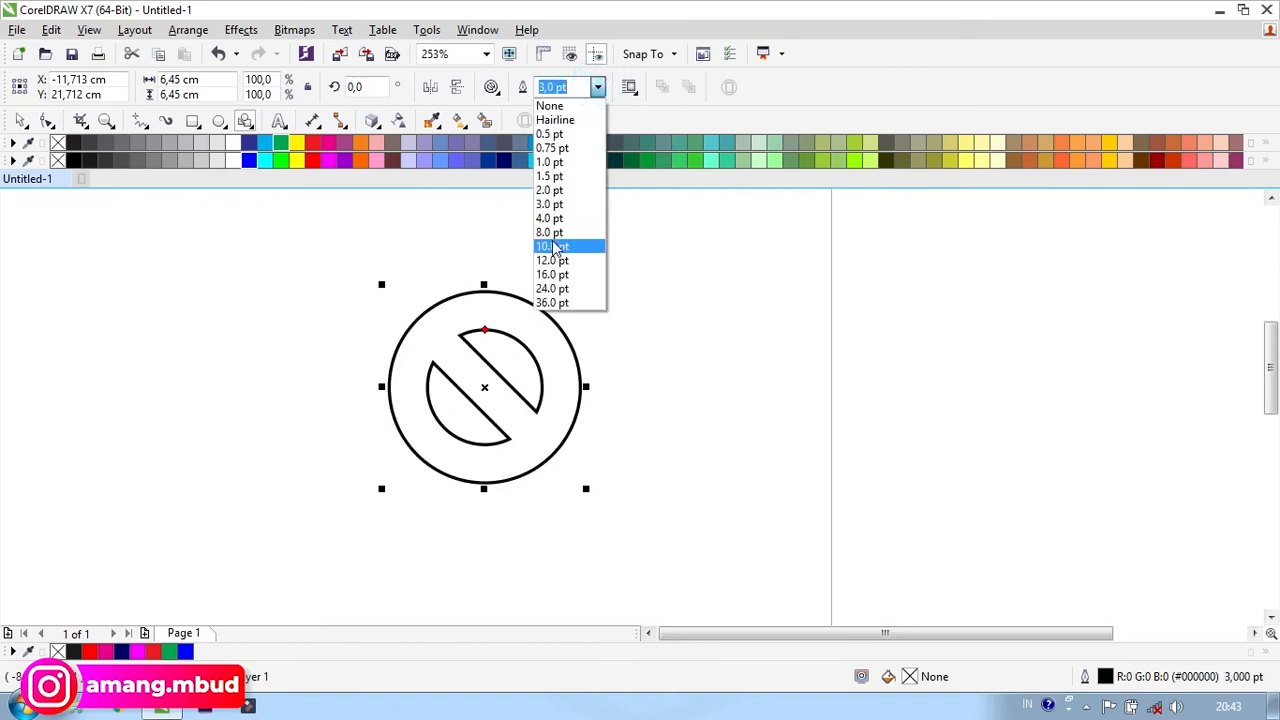
click(556, 246)
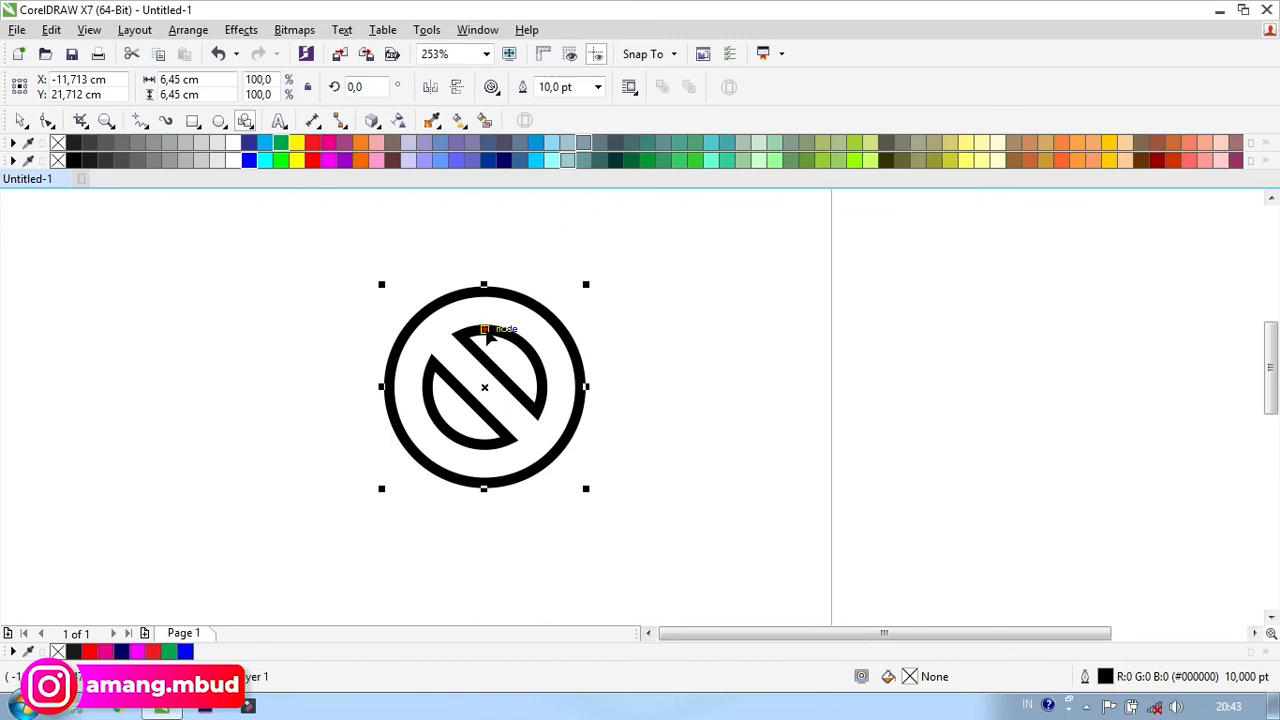
click(485, 332)
mouse_move(488, 334)
mouse_down()
mouse_move(514, 337)
mouse_move(514, 316)
mouse_move(513, 333)
mouse_move(483, 321)
mouse_move(487, 334)
mouse_move(486, 317)
mouse_up()
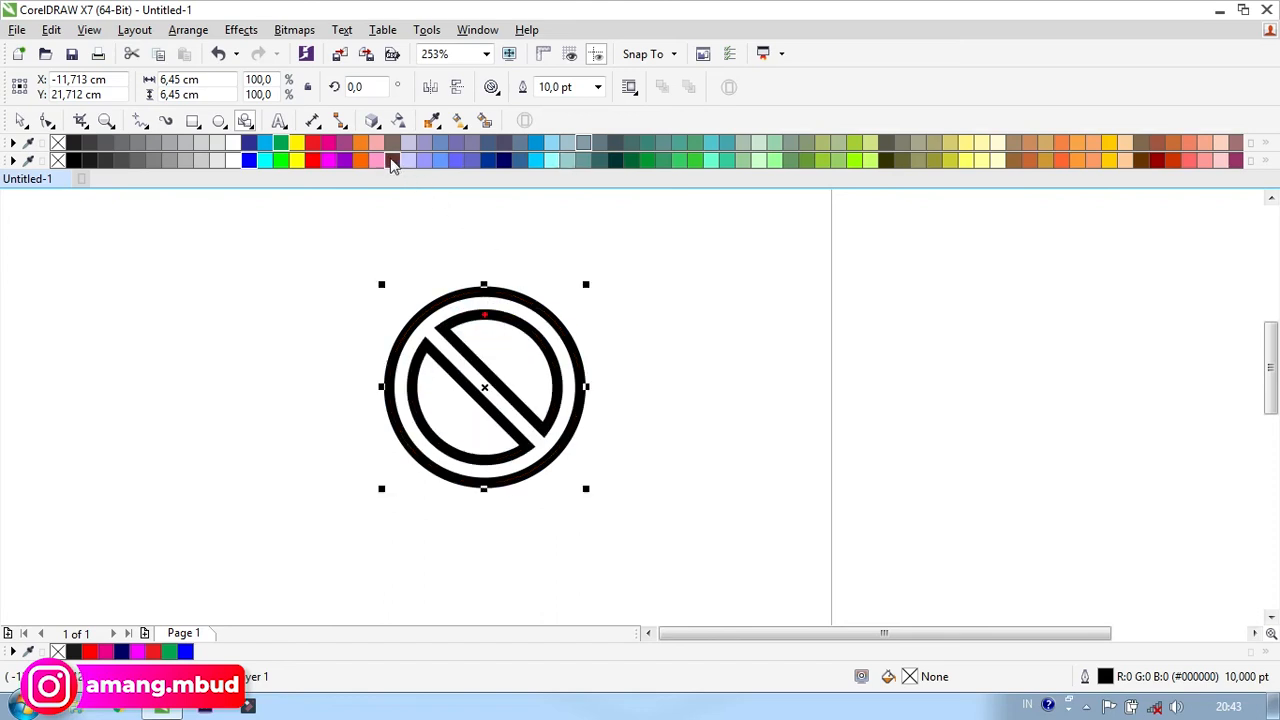
- Fill the prohibition sign with red (#FF0000), remove its outline and deselect it
click(313, 161)
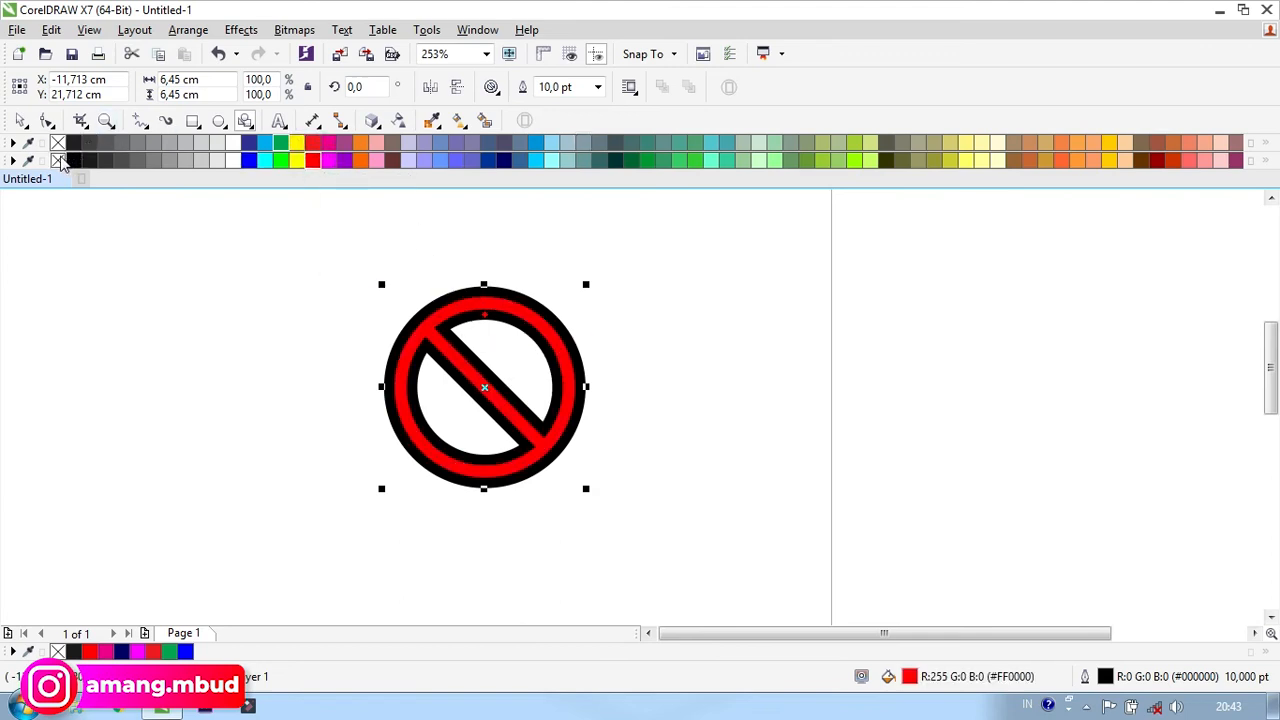
right_click(58, 161)
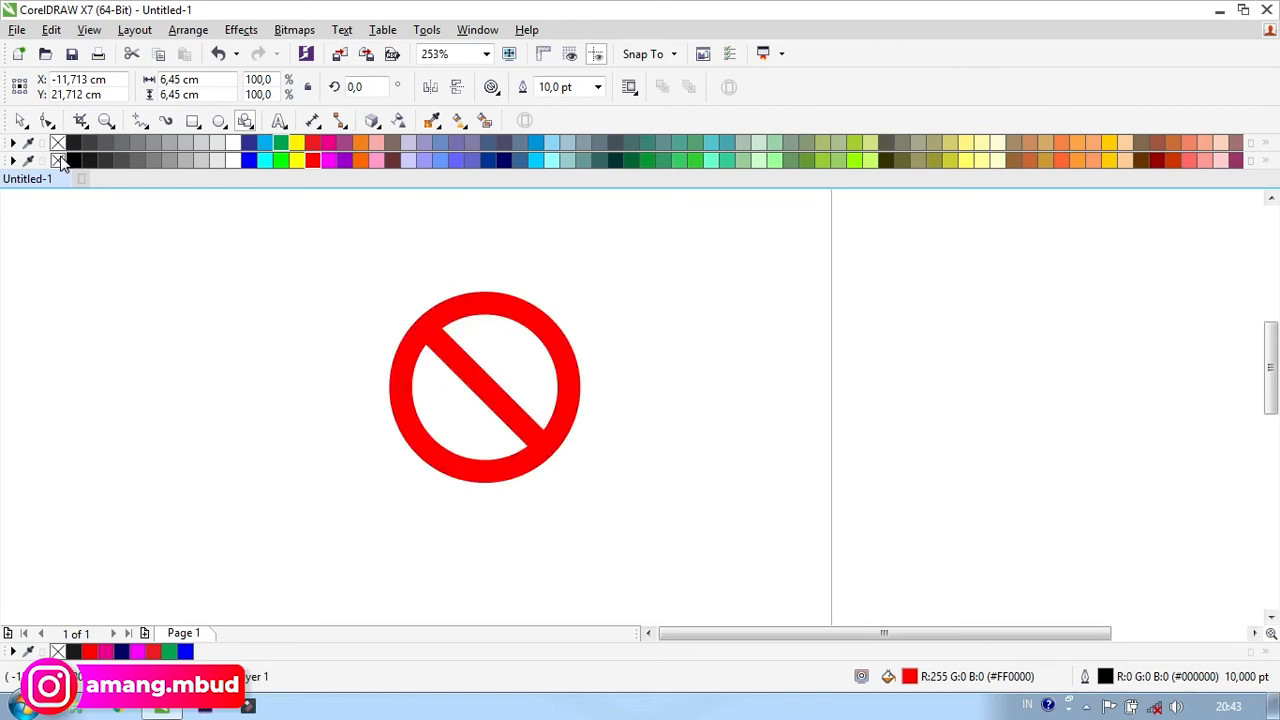
key(Escape)
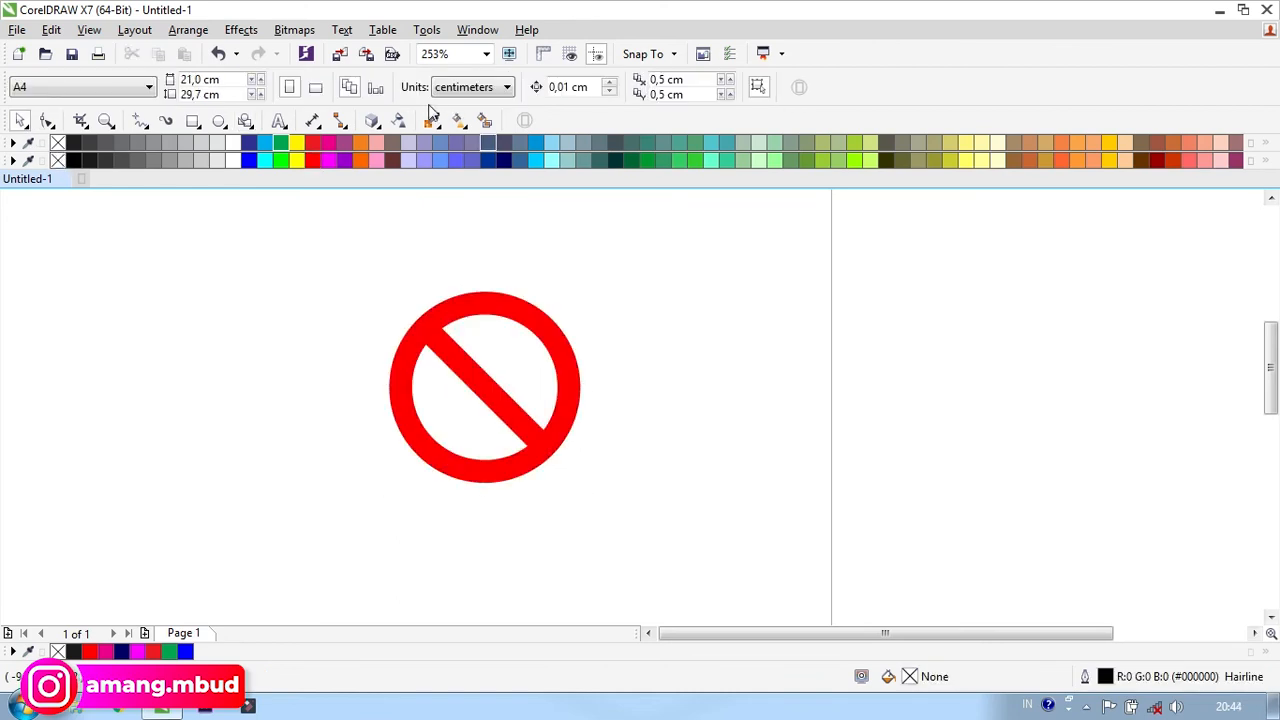
click(246, 121)
click(497, 92)
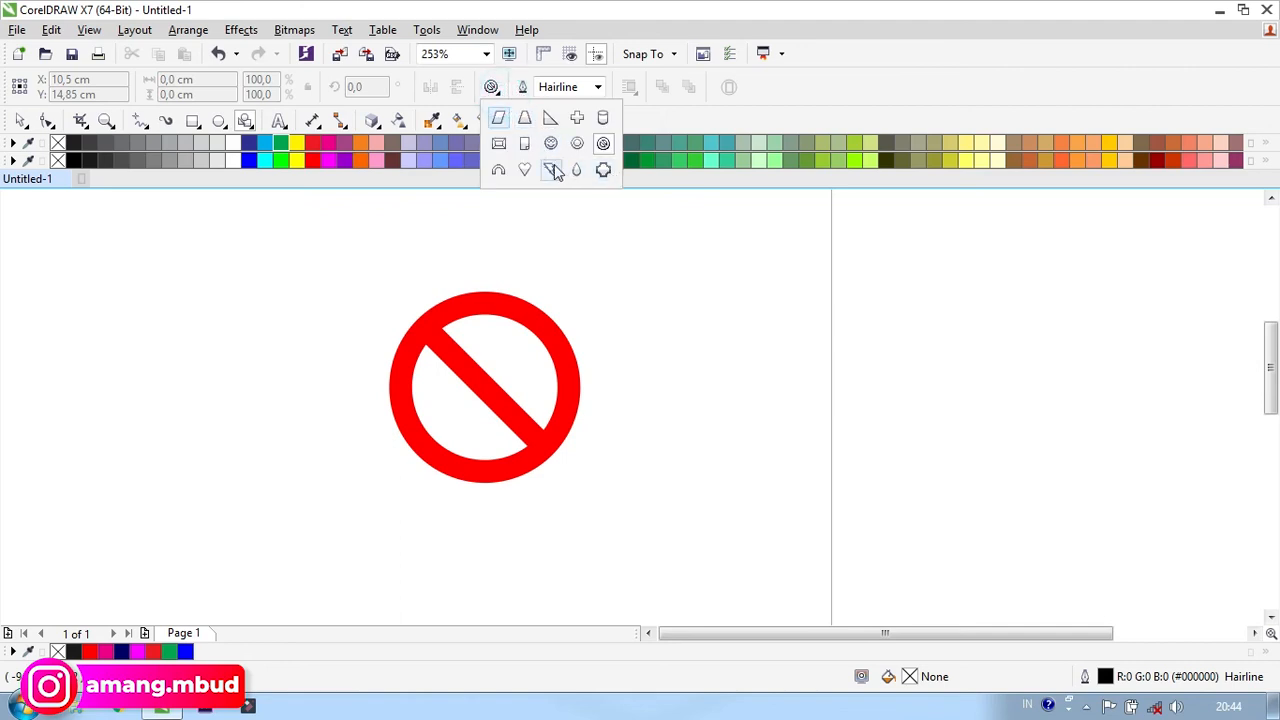
click(252, 128)
- Switch to the Arrow Shapes tool and open its set of preset arrows
click(252, 128)
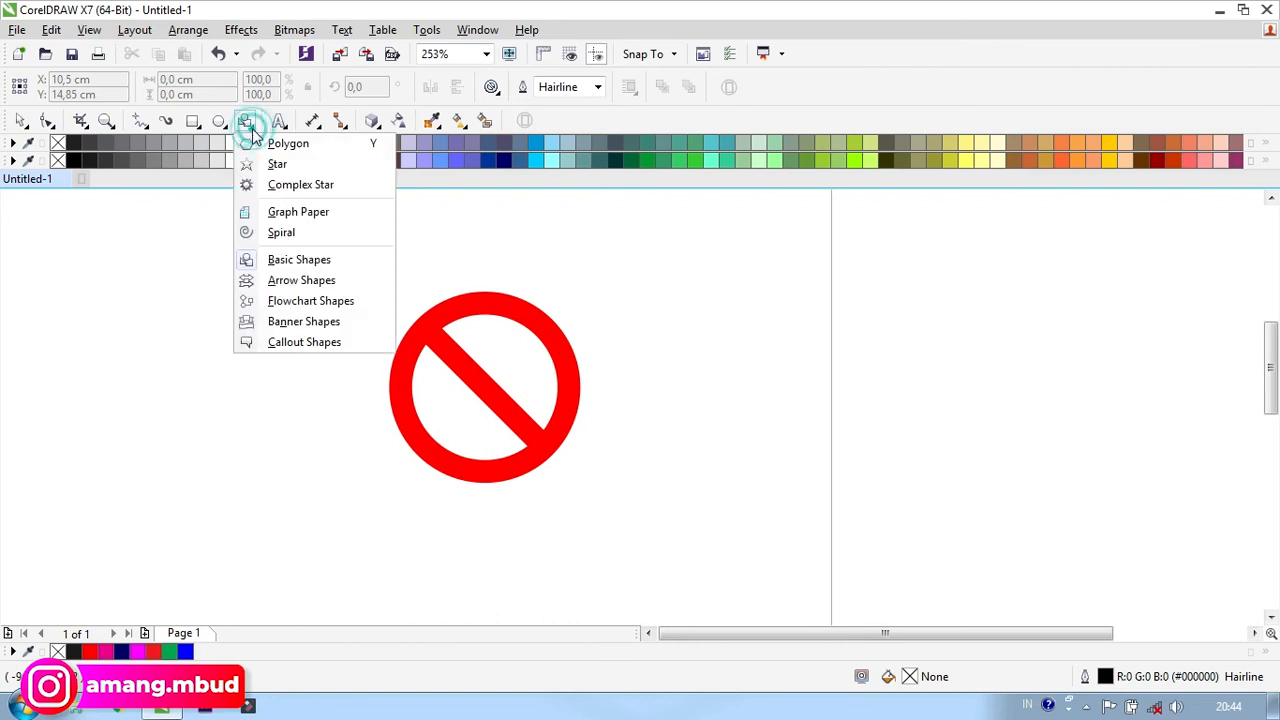
click(280, 284)
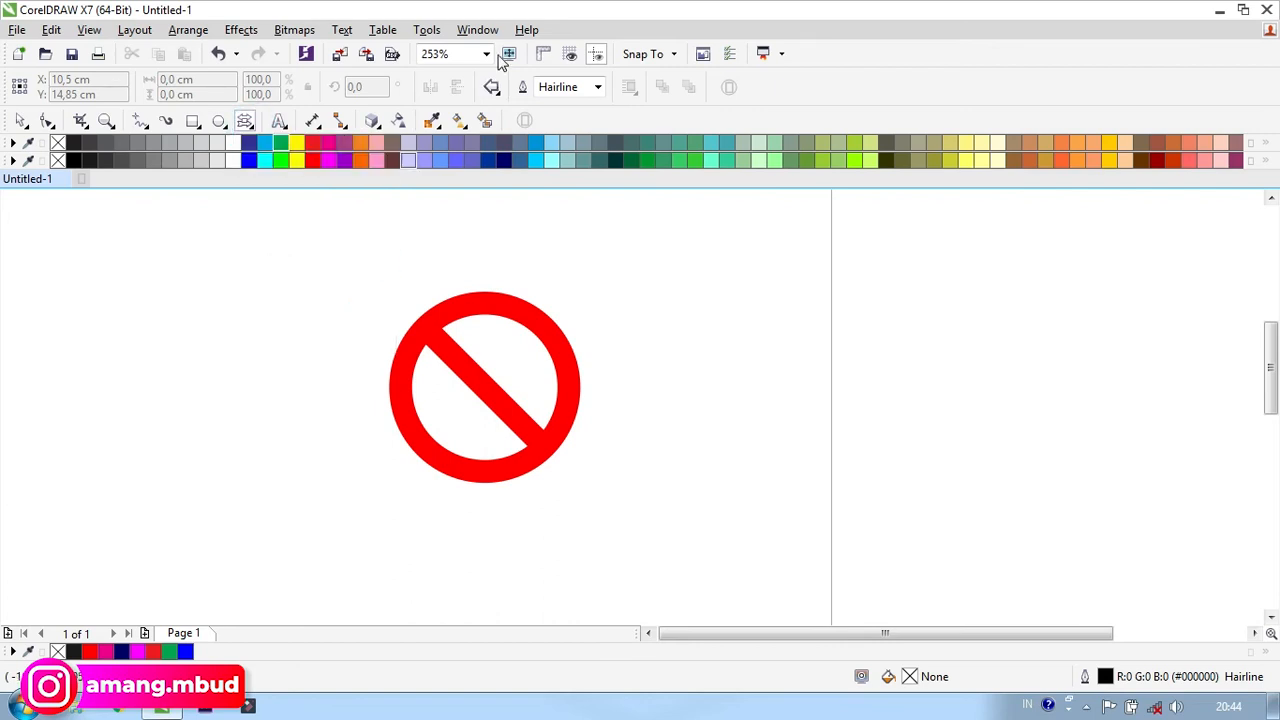
click(493, 88)
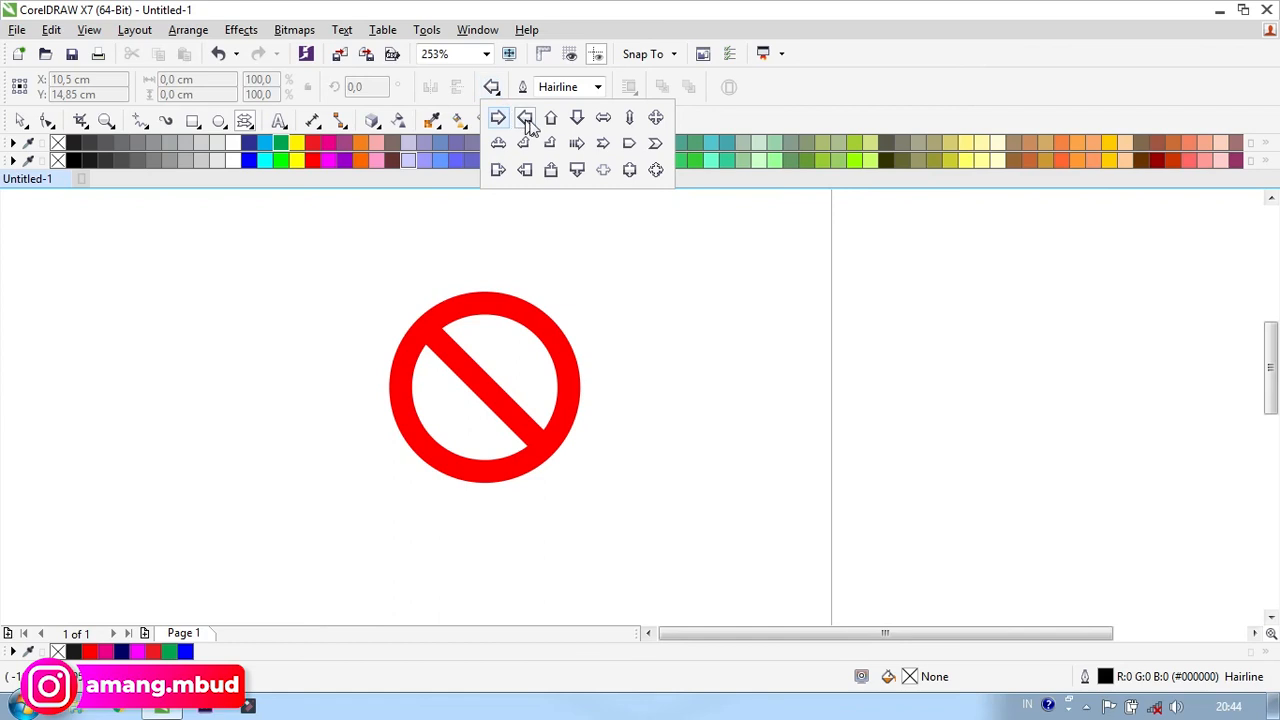